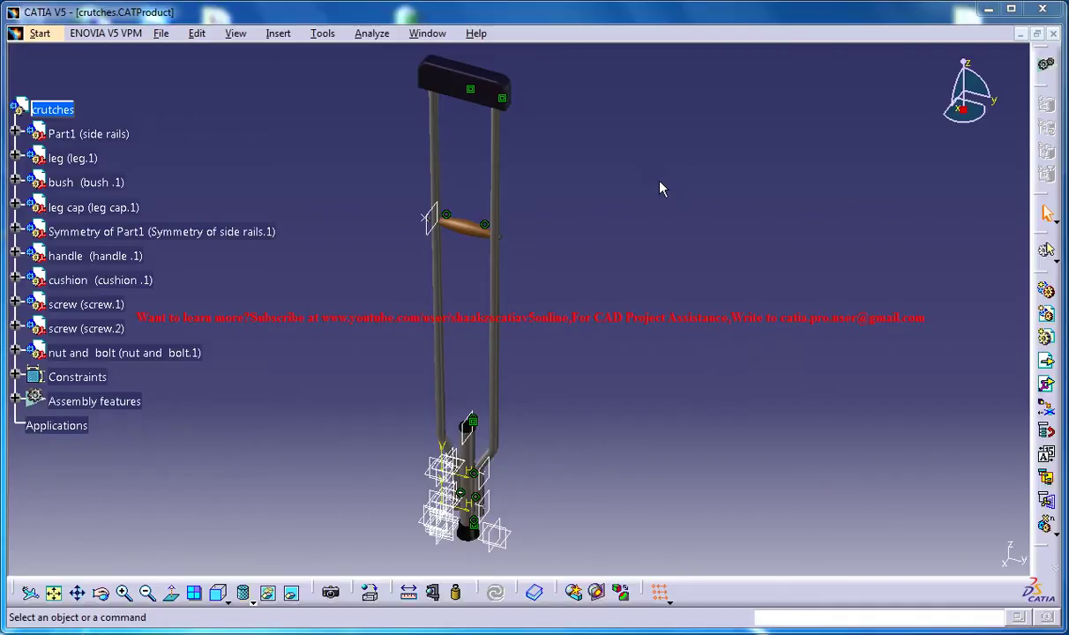
- Orbit and zoom around the crutch model to inspect the handle, leg, foot and lower rail tubes
middle_click_drag(575, 173, 521, 254)
left_click(568, 152)
middle_click_drag(516, 189, 520, 346)
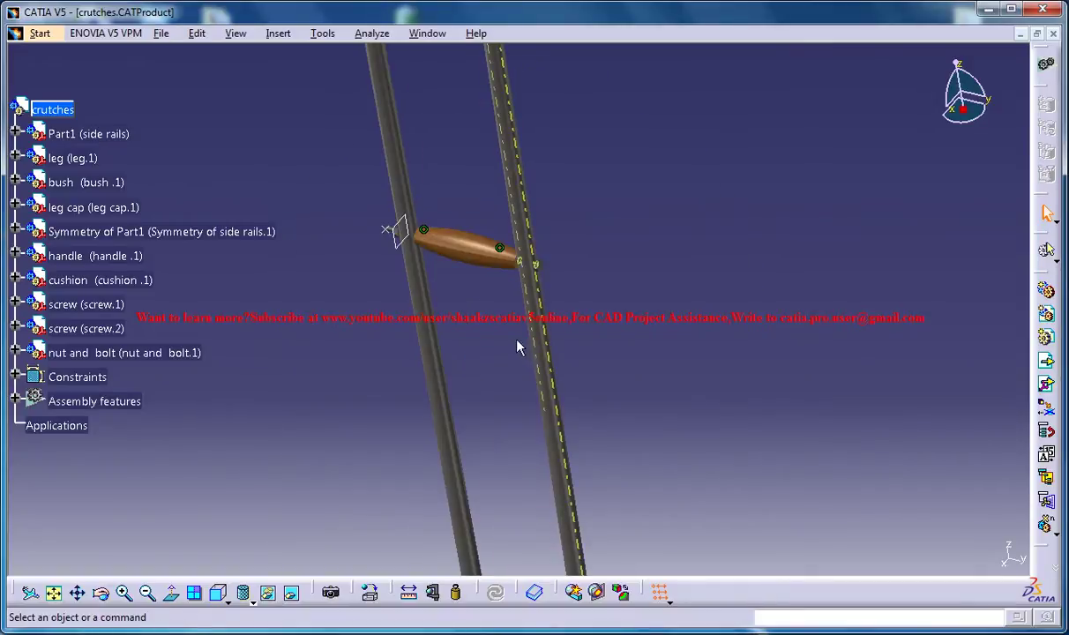
middle_click_drag(482, 446, 490, 370)
middle_click_drag(483, 311, 525, 307)
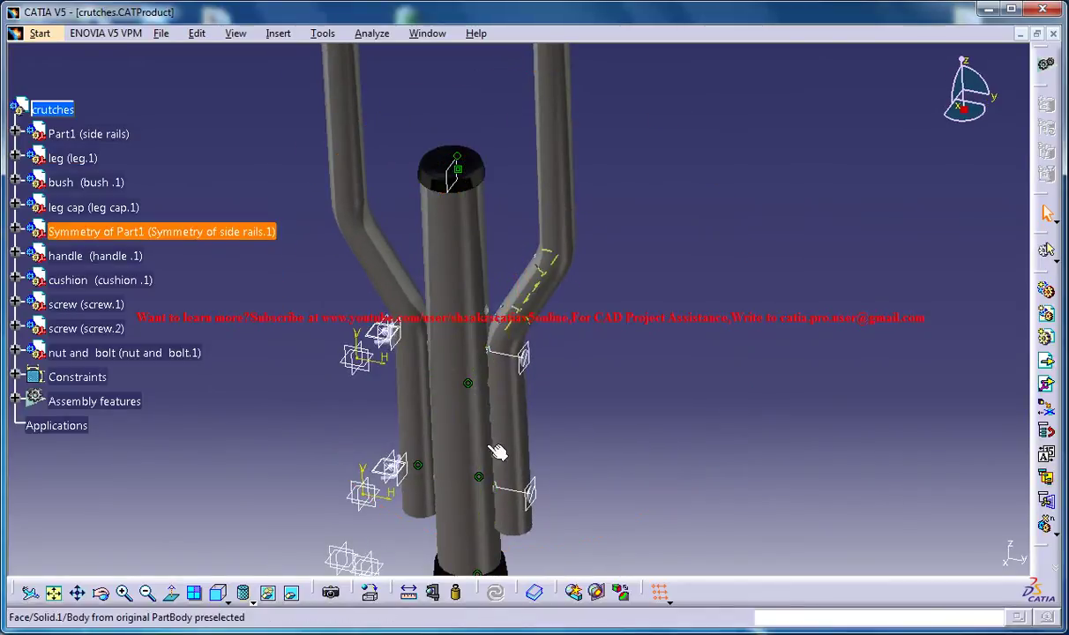
middle_click_drag(504, 410, 485, 305)
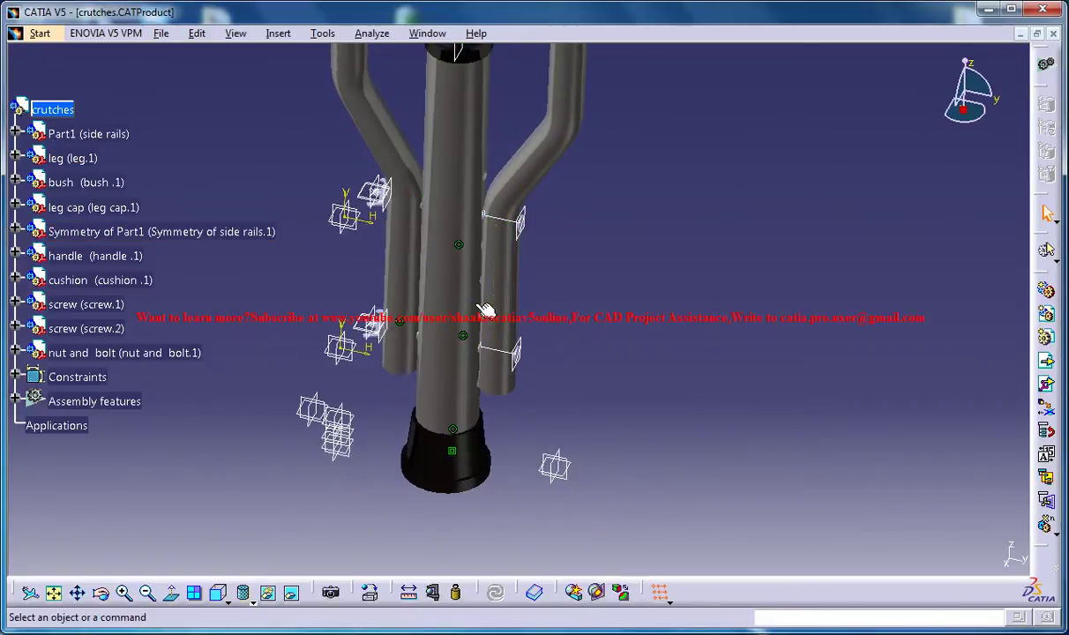
middle_click_drag(508, 353, 425, 239)
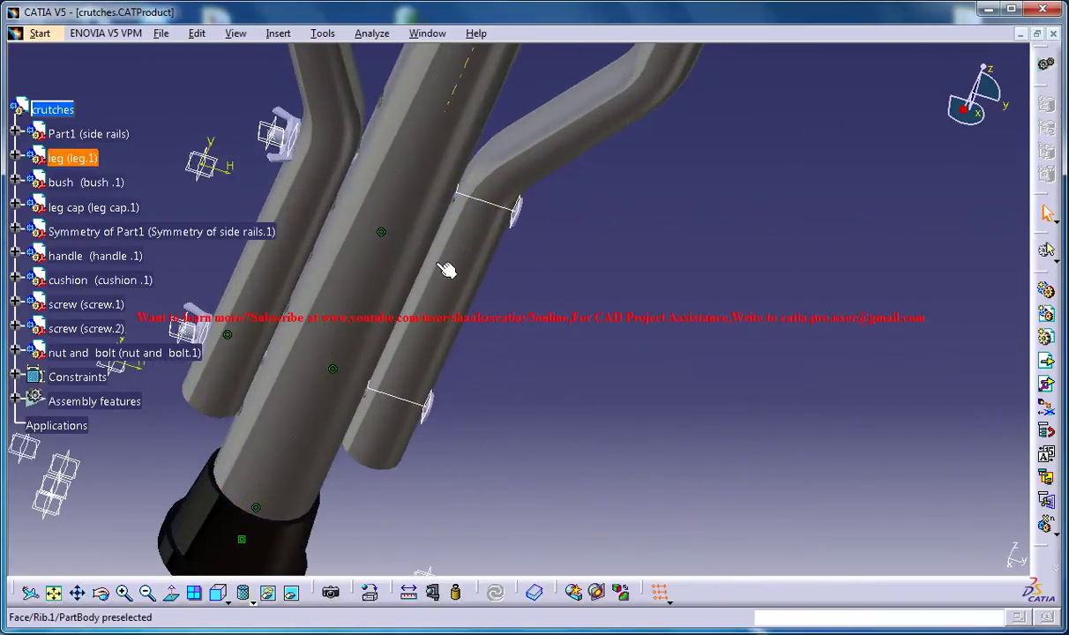
middle_click_drag(323, 148, 477, 251)
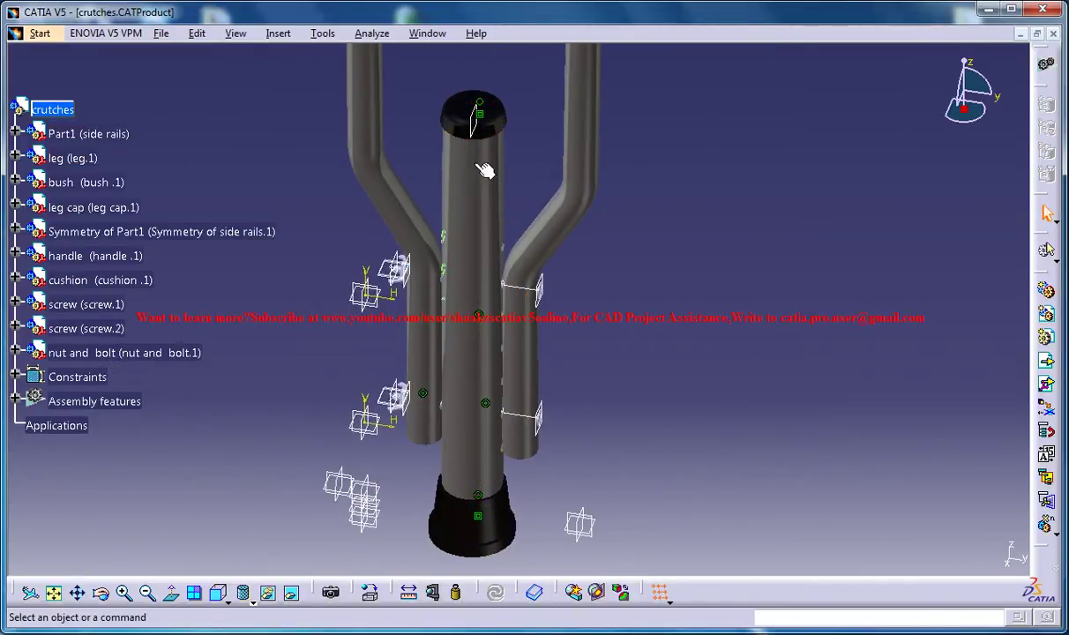
mouse_move(472, 310)
middle_mouse_down()
mouse_move(467, 214)
mouse_move(561, 339)
mouse_move(441, 270)
mouse_move(470, 322)
middle_mouse_up()
middle_click_drag(464, 282, 424, 353)
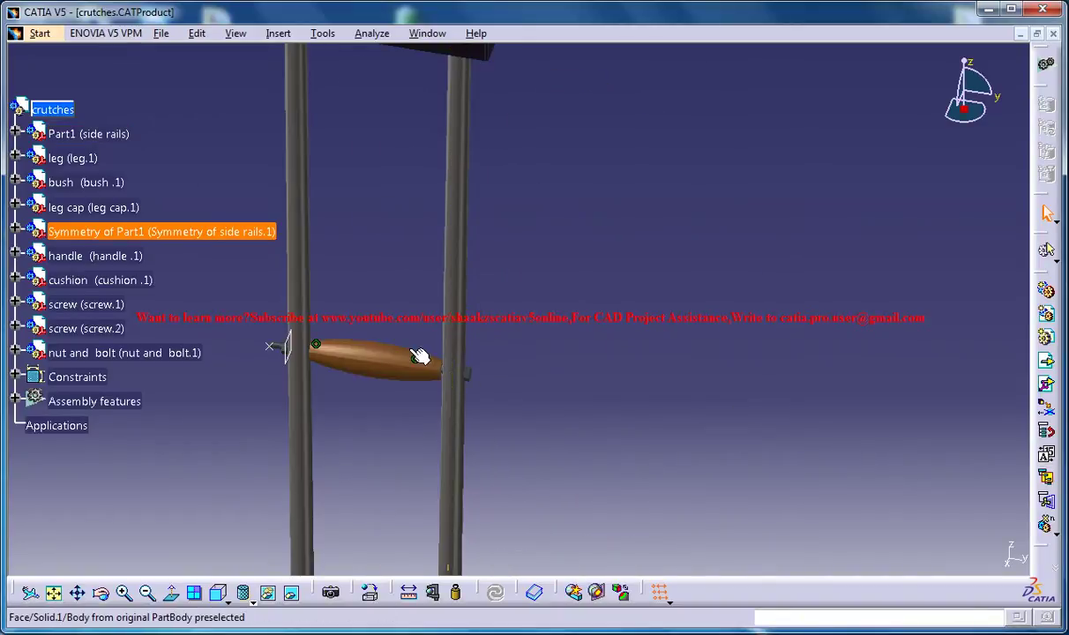
mouse_move(382, 323)
middle_mouse_down()
mouse_move(401, 377)
mouse_move(403, 321)
middle_mouse_up()
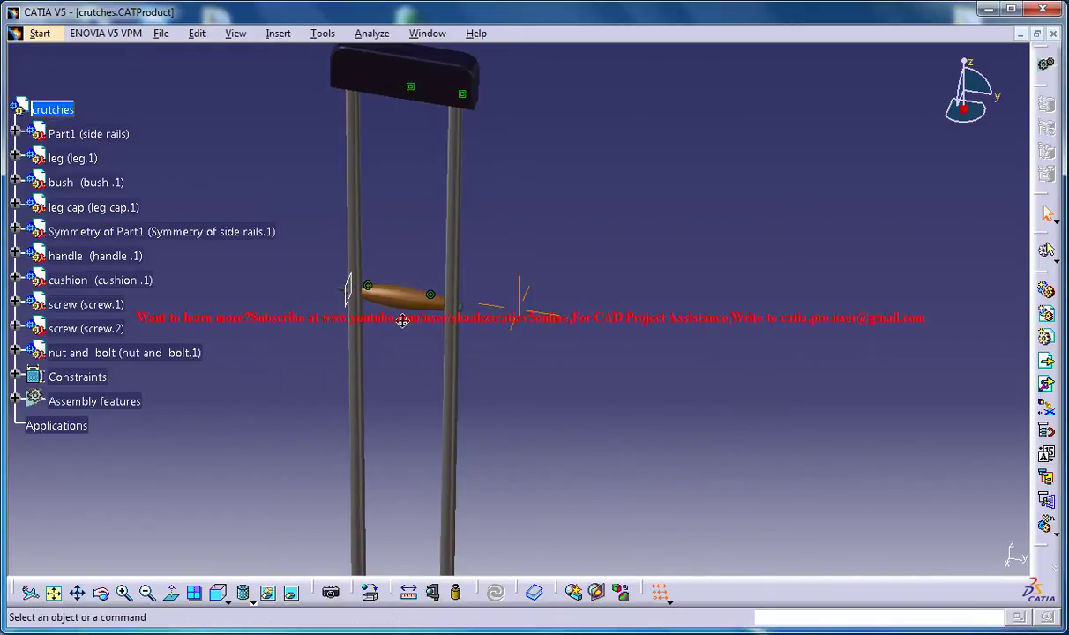
middle_click_drag(425, 380, 597, 275)
- Create a new Product document through File > New
left_click(372, 33)
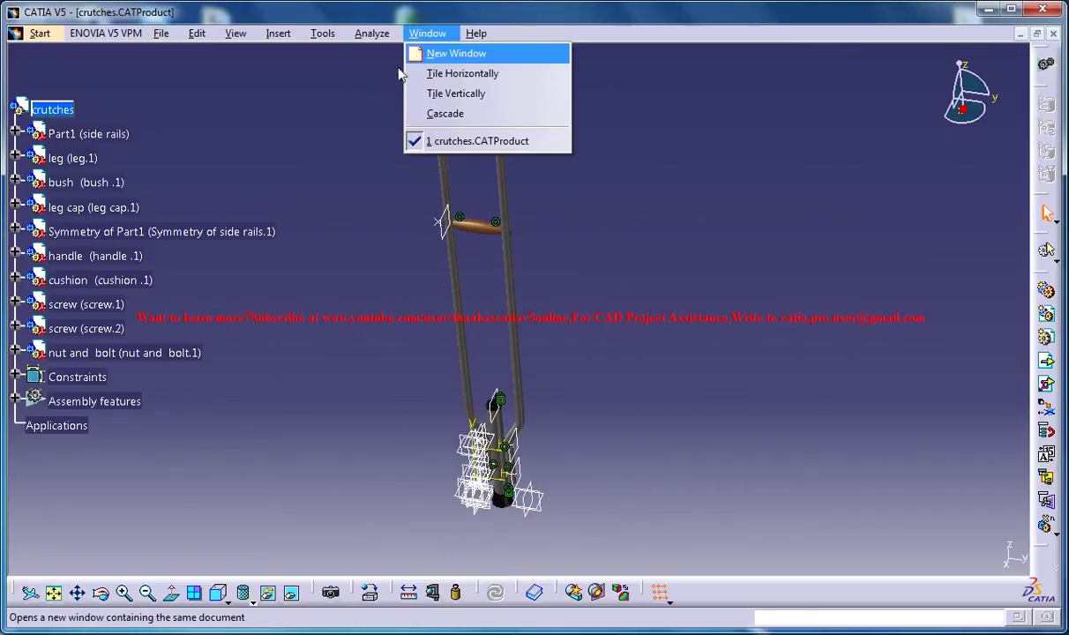
left_click(332, 105)
left_click(197, 33)
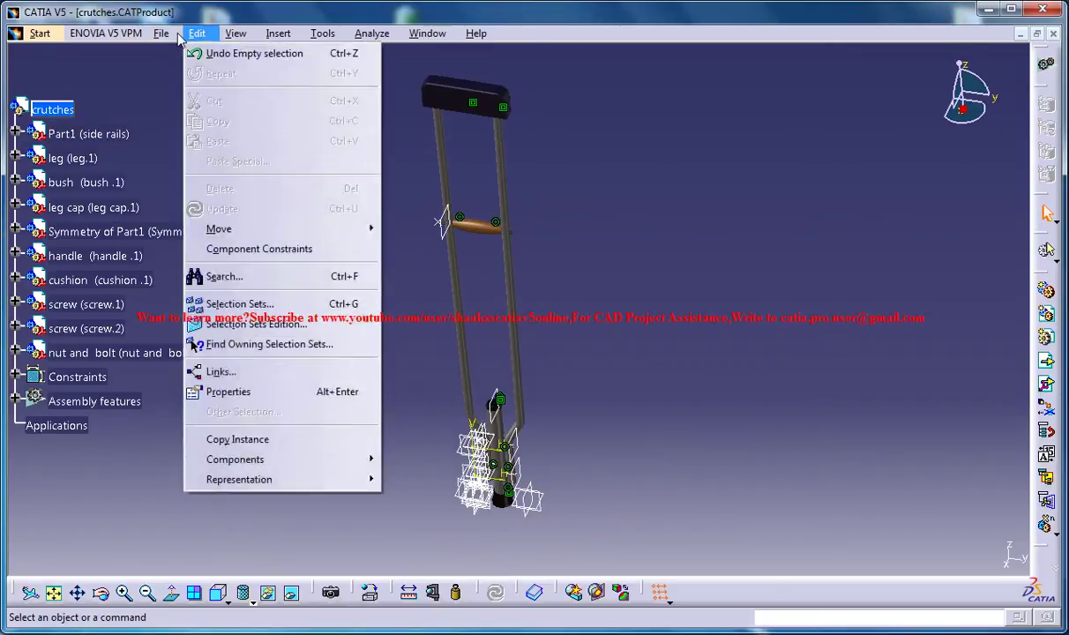
left_click(214, 54)
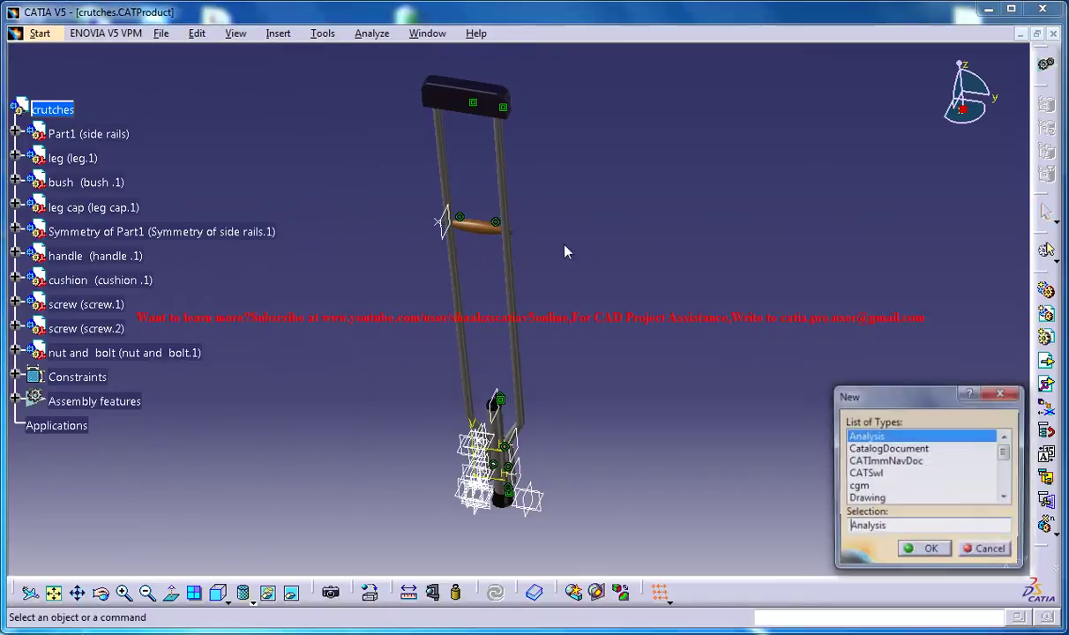
left_click(928, 473)
scroll(927, 485, "down", 2)
left_click(899, 486)
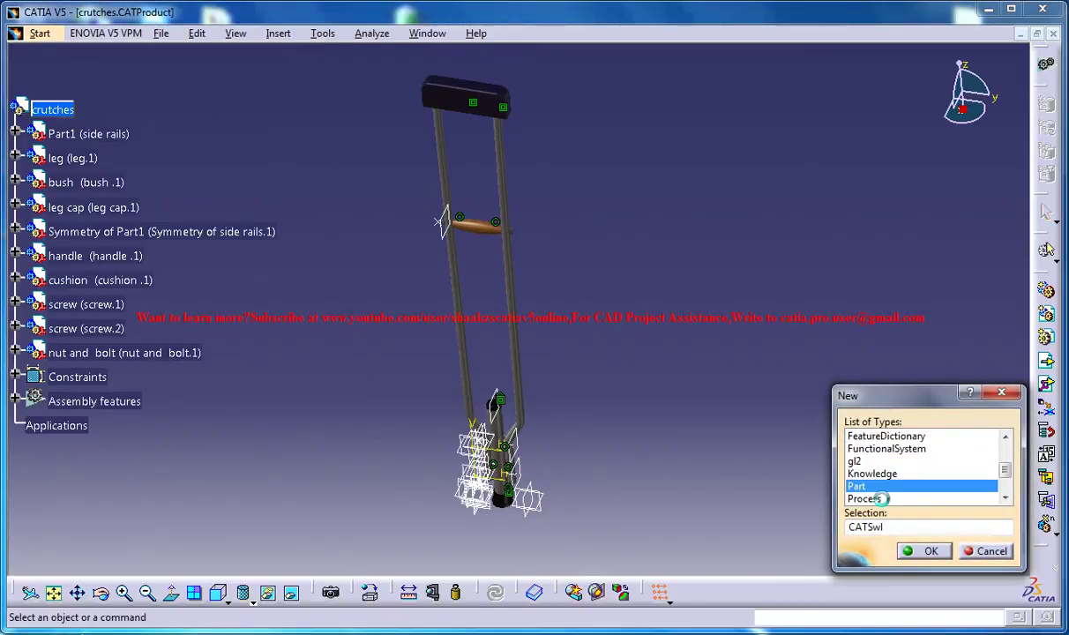
scroll(878, 488, "down", 2)
left_click(871, 475)
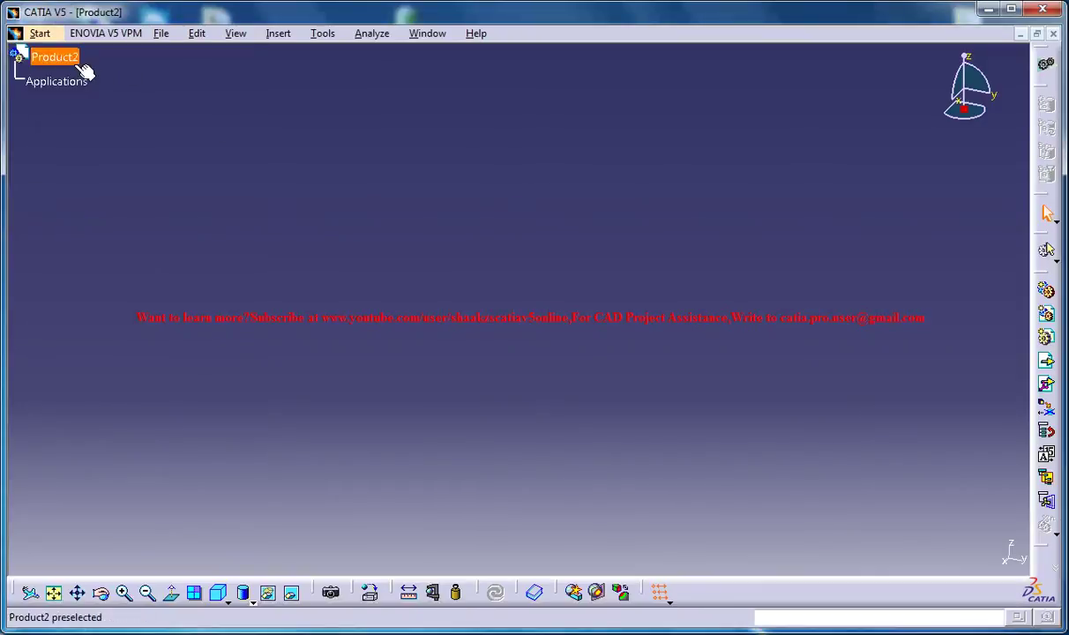
- Change Product2's part number to 'Walking Crutches Study' in its Properties
right_click(74, 59)
left_click(154, 133)
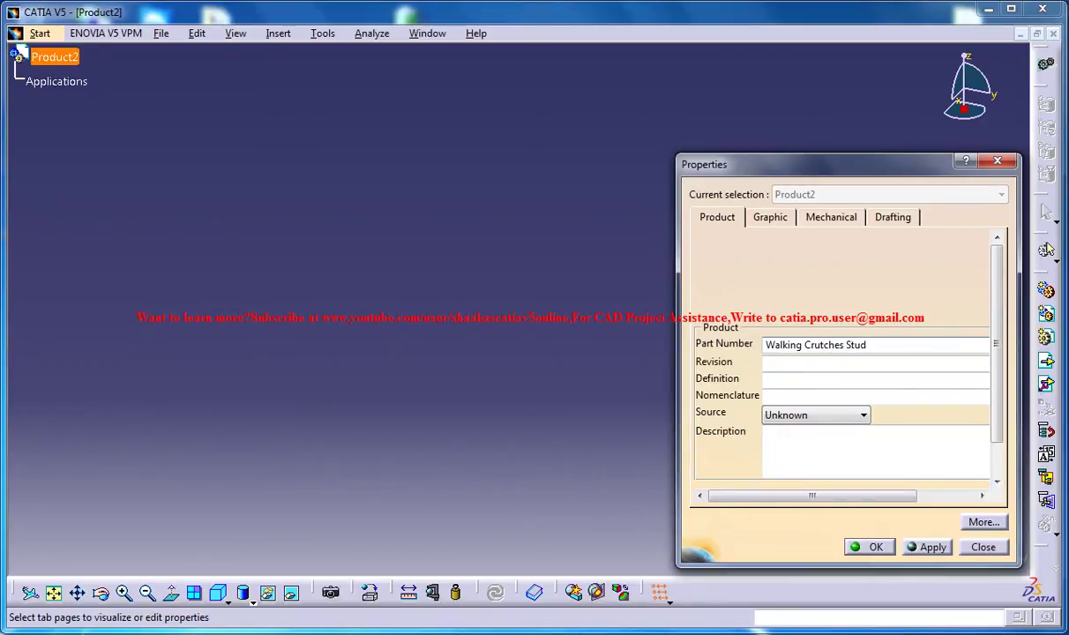
type("y")
key("Return")
left_click(432, 184)
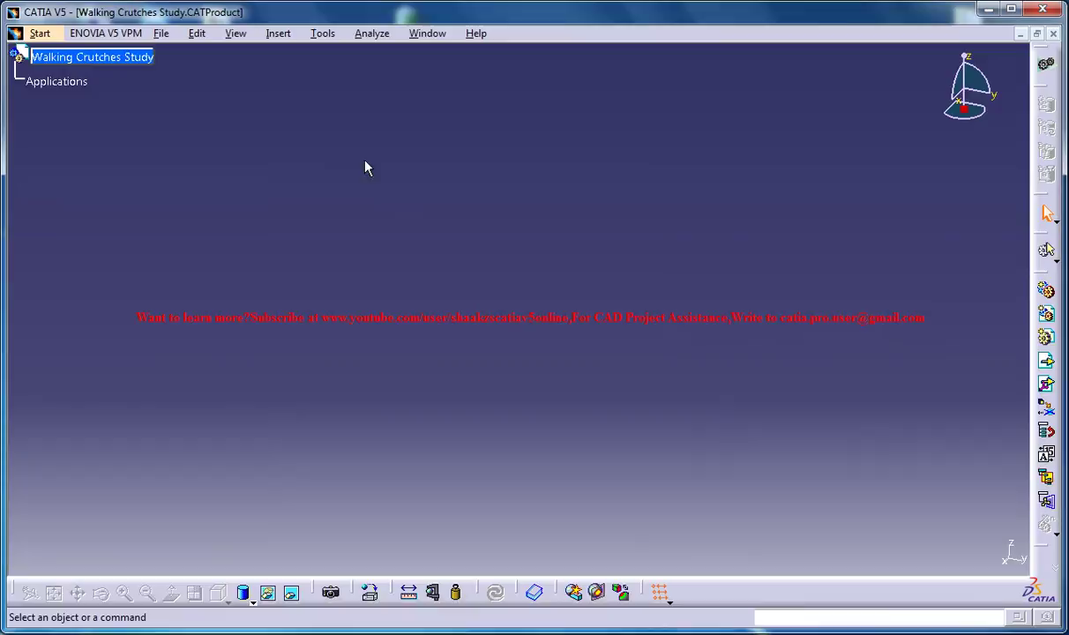
- Switch to the crutches.CATProduct window and rotate the assembly to inspect the side rails
left_click(427, 32)
left_click(455, 142)
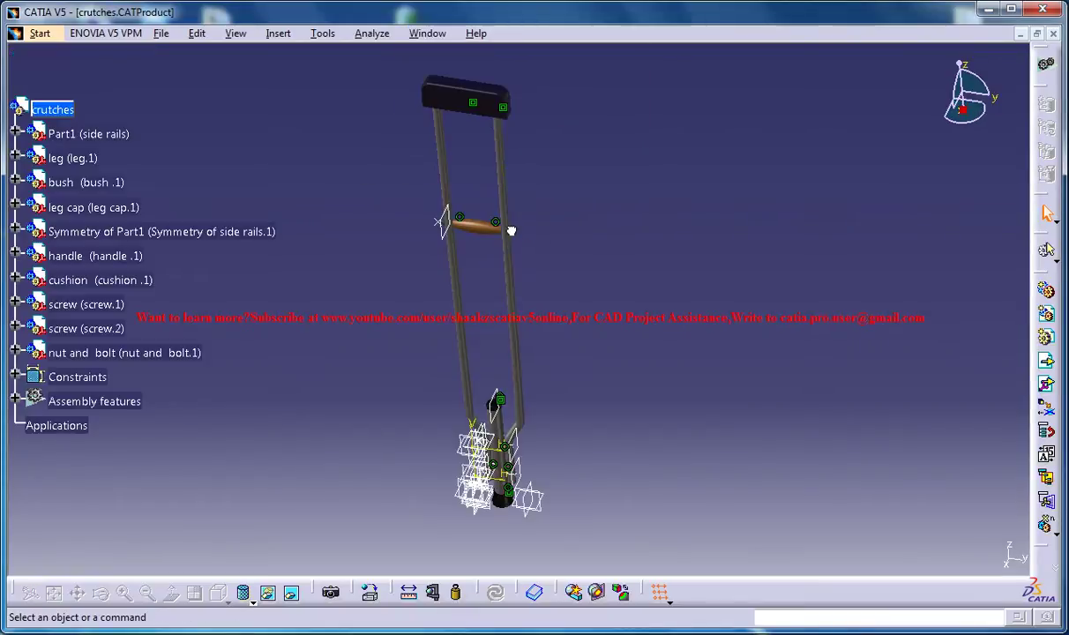
middle_click_drag(569, 256, 427, 57)
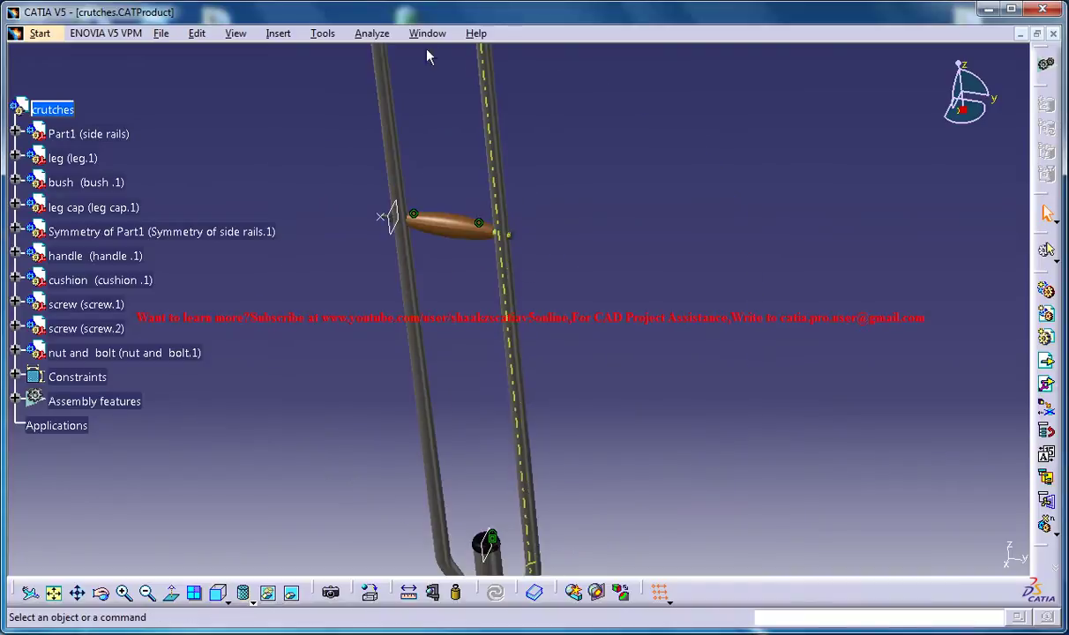
middle_click_drag(522, 342, 490, 338)
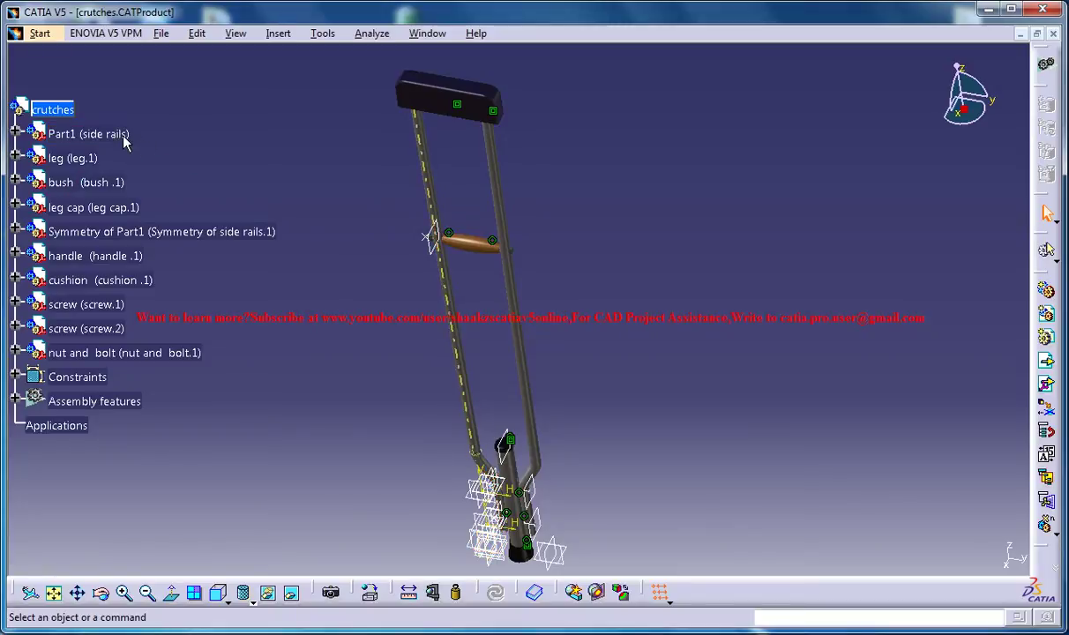
- Return to the Walking Crutches Study document and insert a new part, Part1
left_click(372, 34)
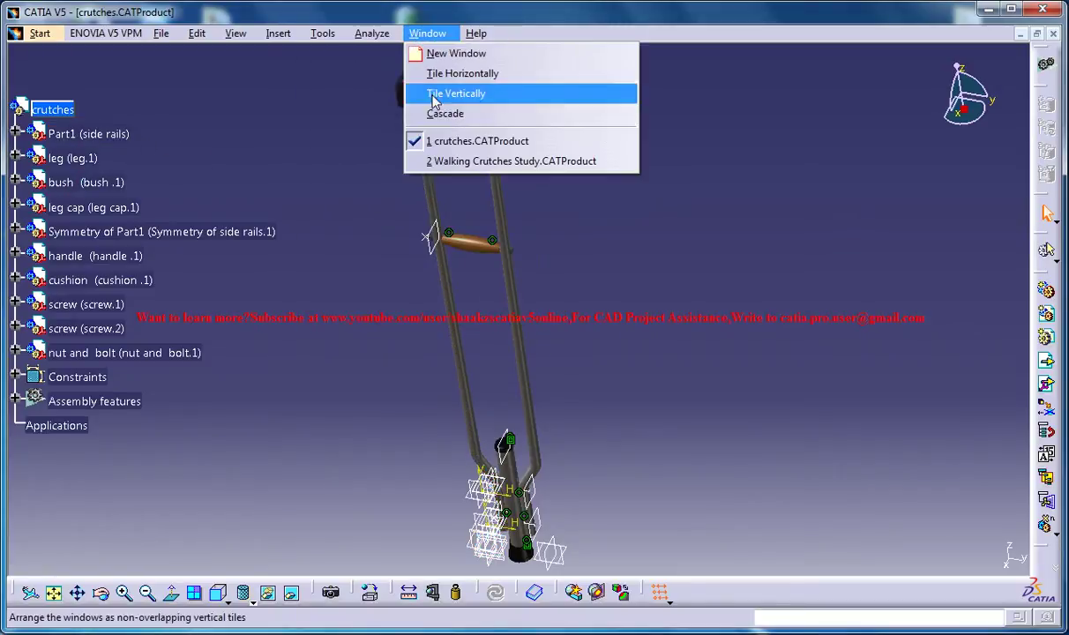
left_click(494, 161)
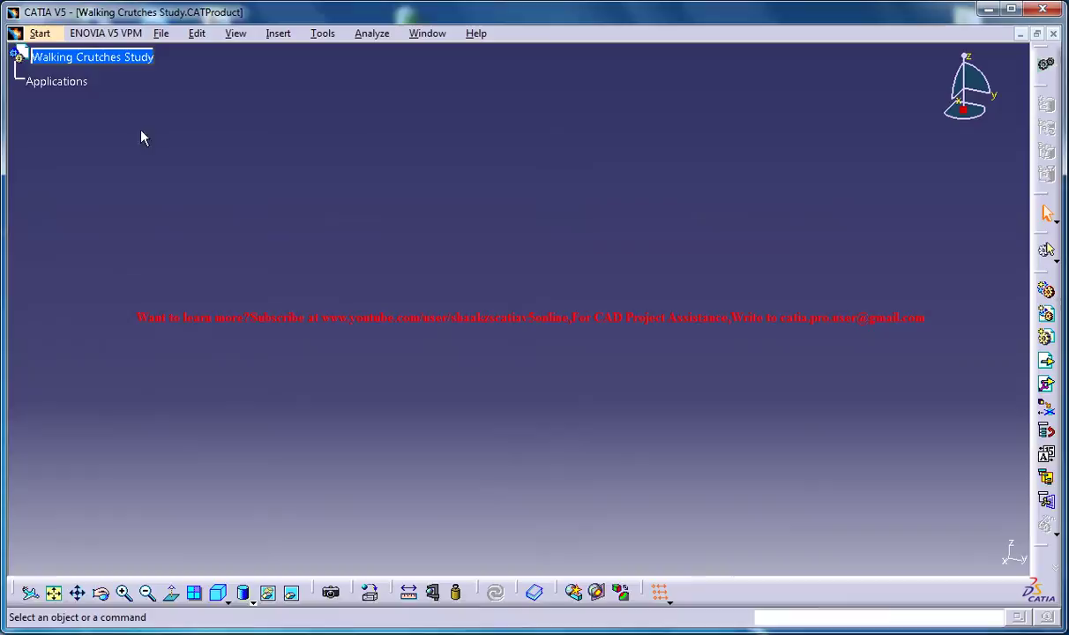
left_click(278, 33)
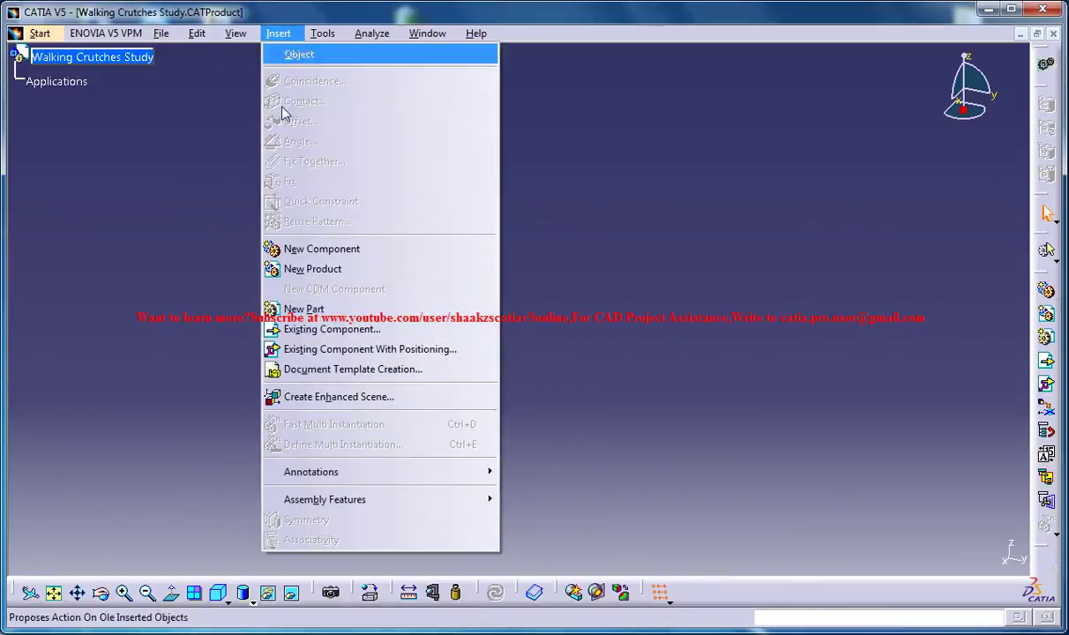
left_click(295, 308)
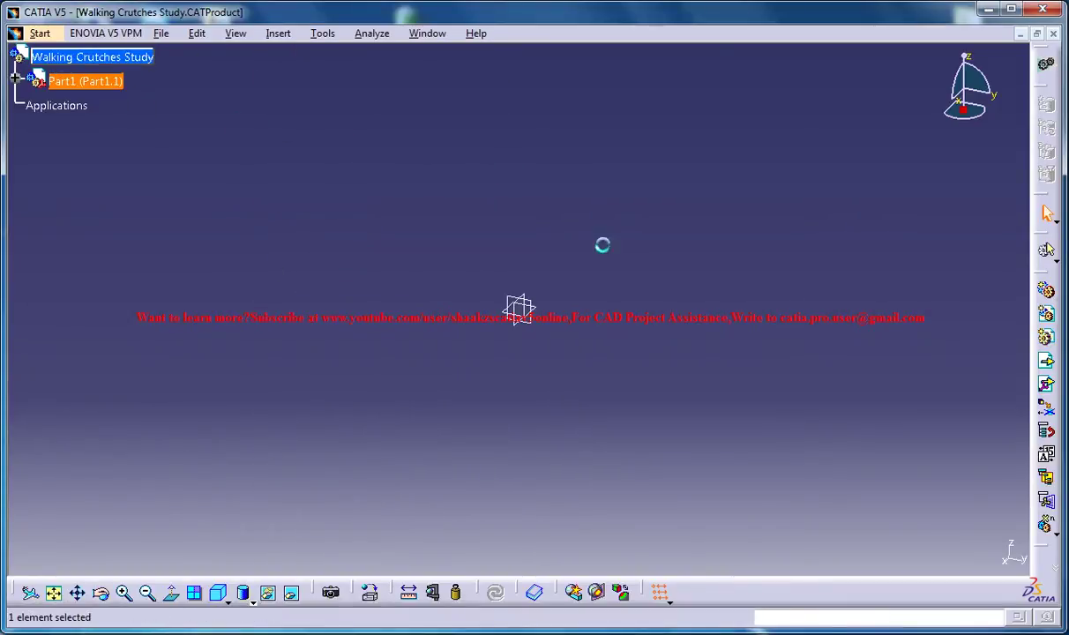
- Rename Part1's instance from Part1.1 to 'Side Rails' in its Properties
right_click(102, 81)
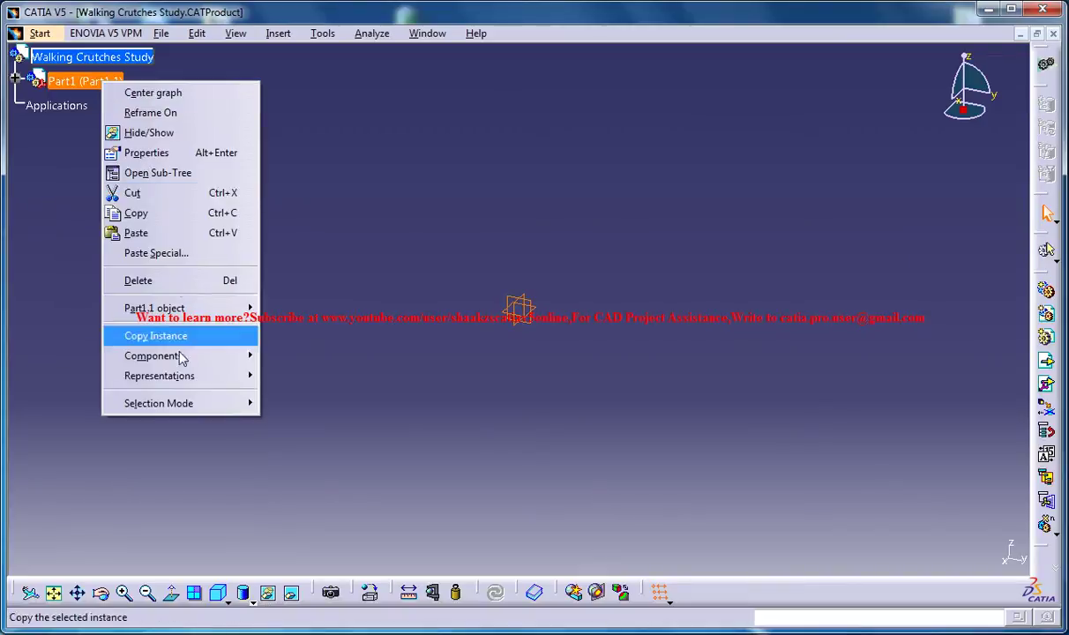
left_click(146, 154)
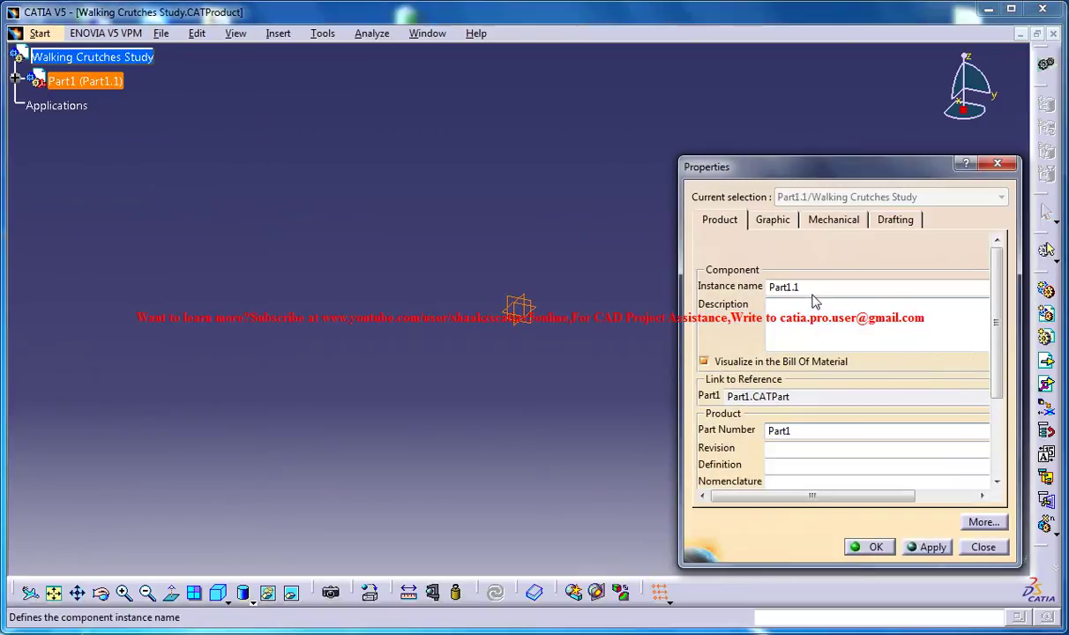
double_click(807, 289)
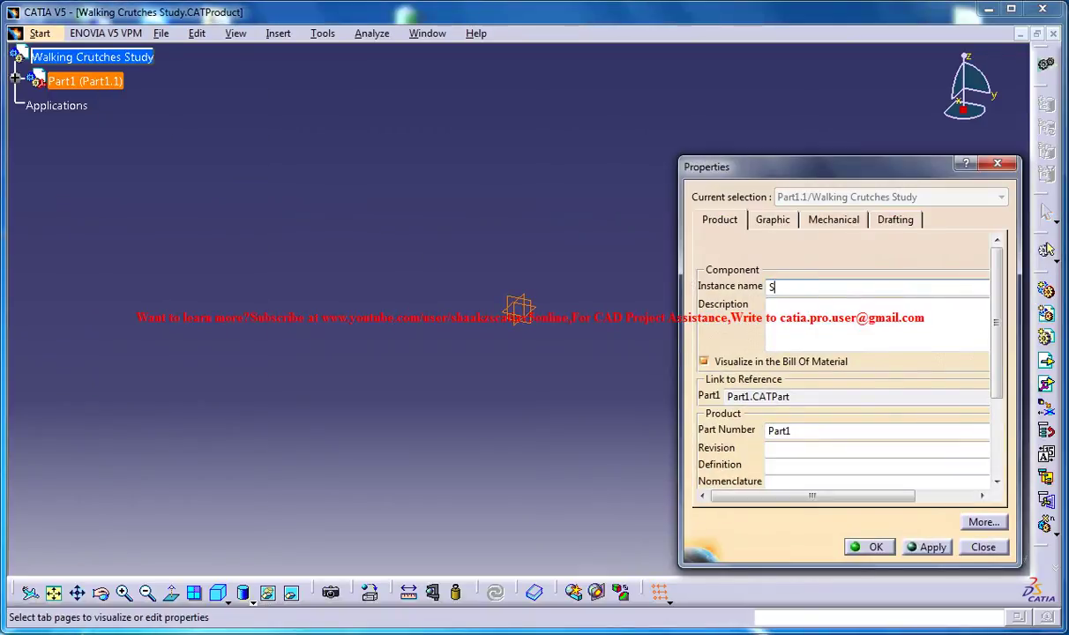
type("Side Rails")
key("Return")
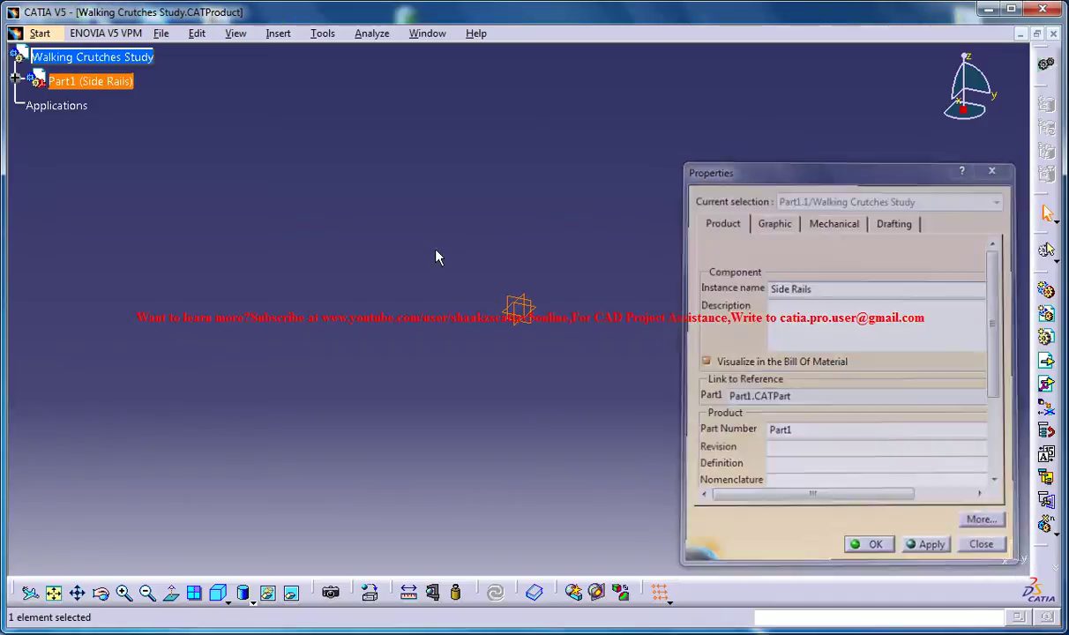
left_click(439, 254)
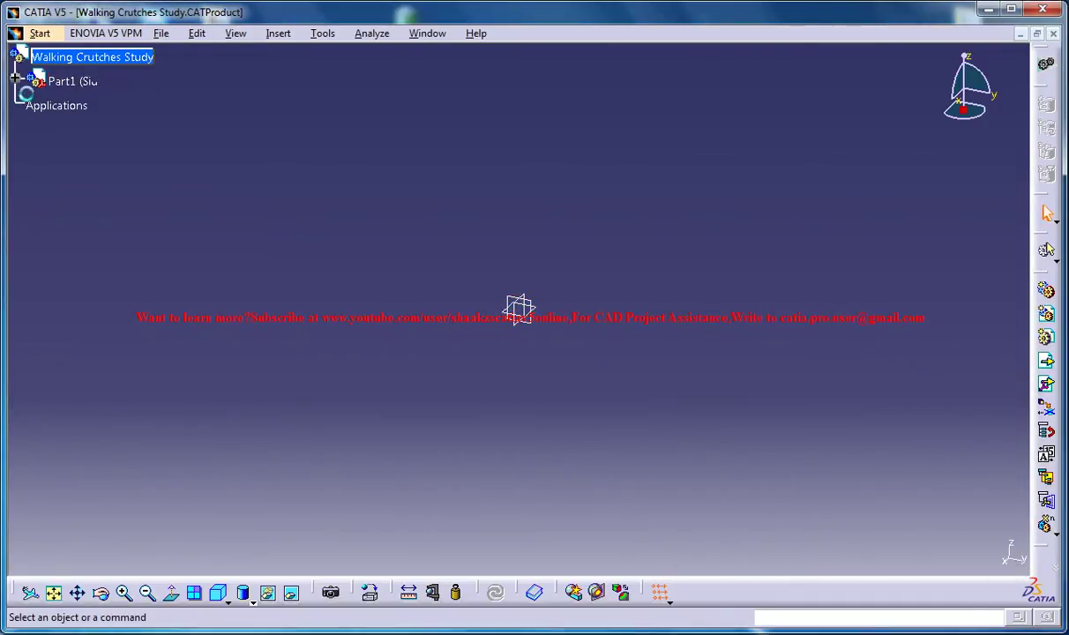
- Activate Part1 in Part Design, open a sketch on the yz plane, and pan the origin lower
double_click(50, 106)
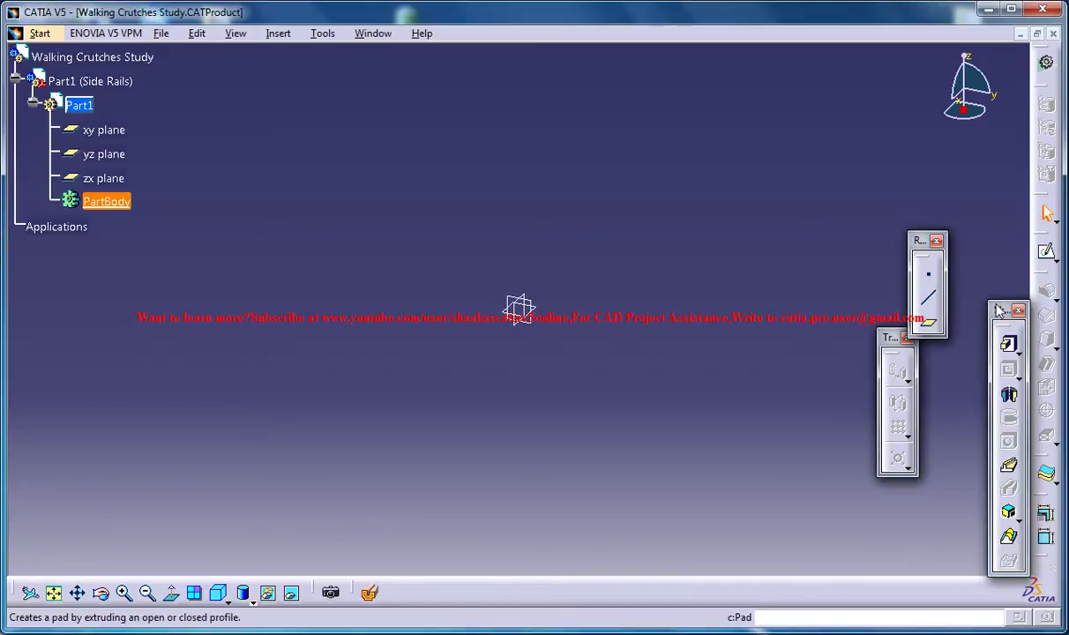
left_click_drag(1015, 309, 1003, 298)
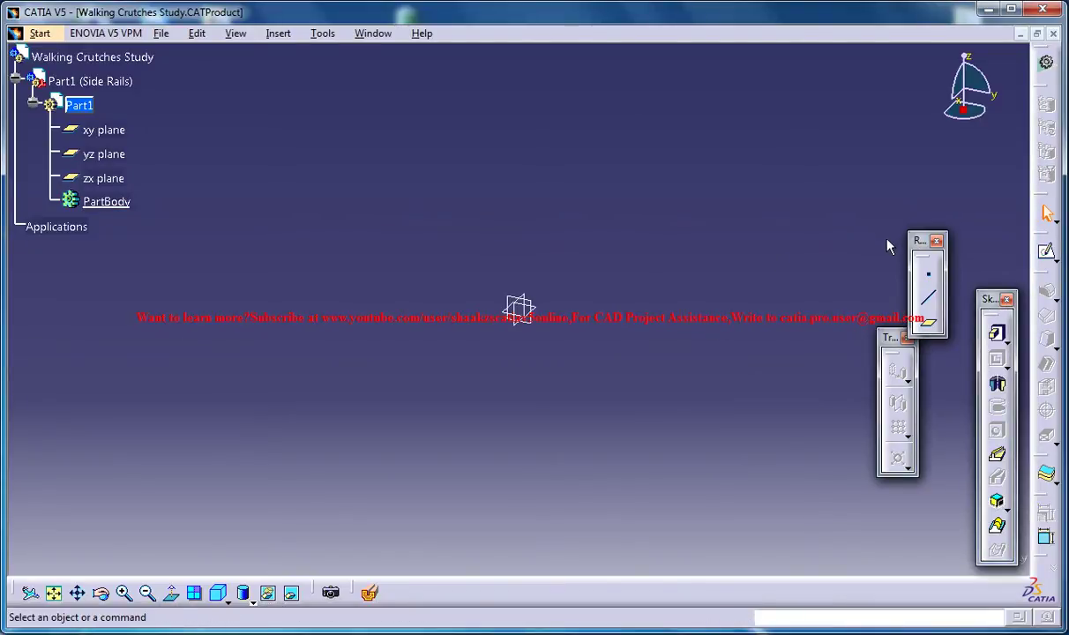
left_click(1044, 247)
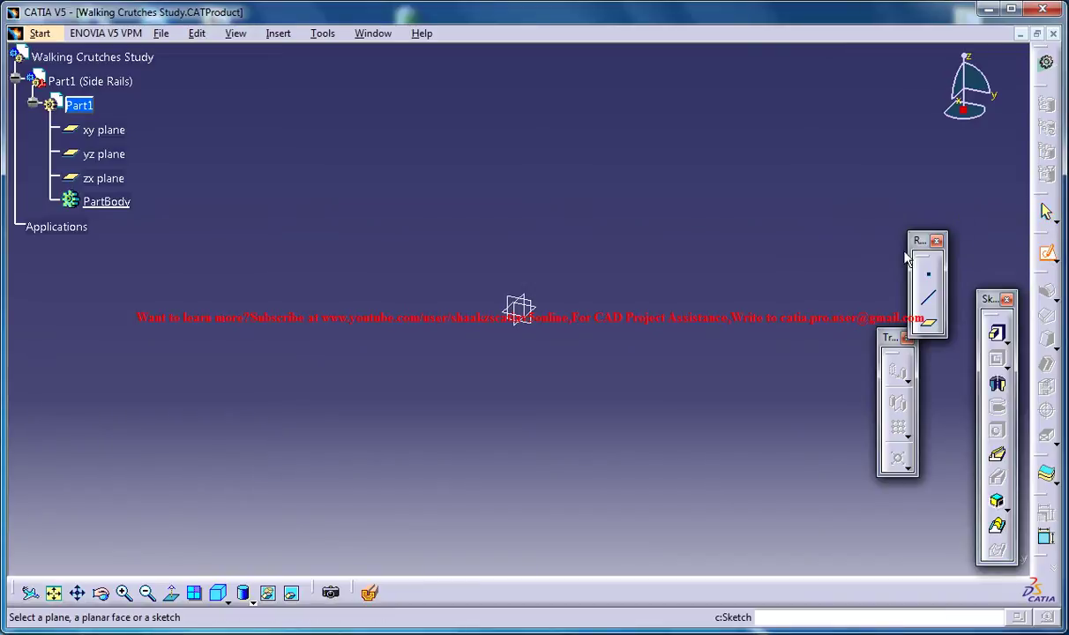
left_click(542, 332)
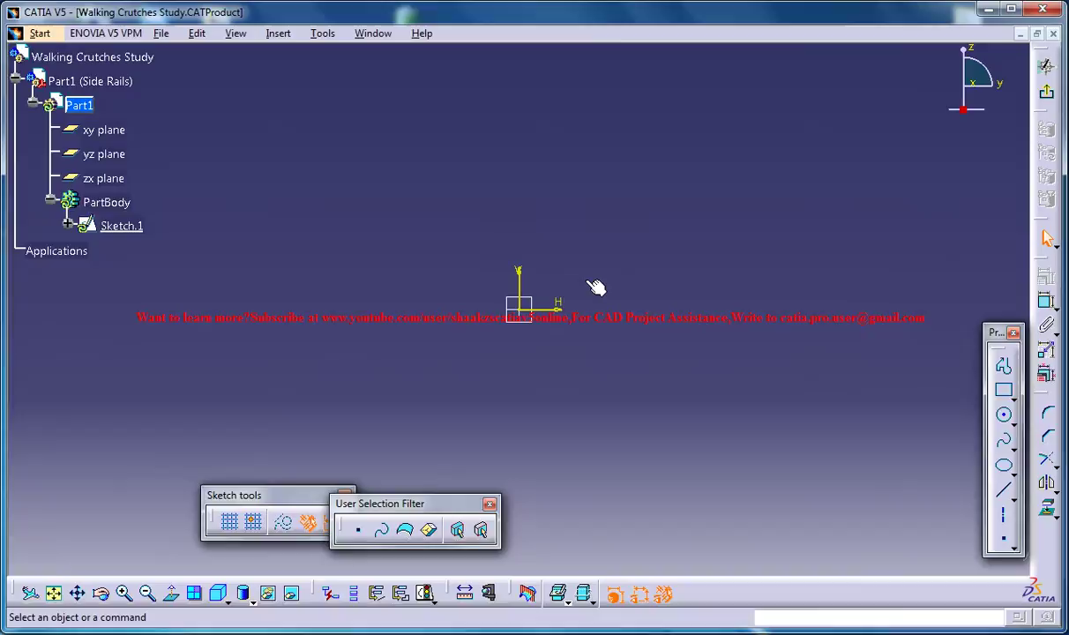
middle_click_drag(584, 229, 586, 428)
middle_click_drag(543, 272, 578, 303)
left_click(373, 33)
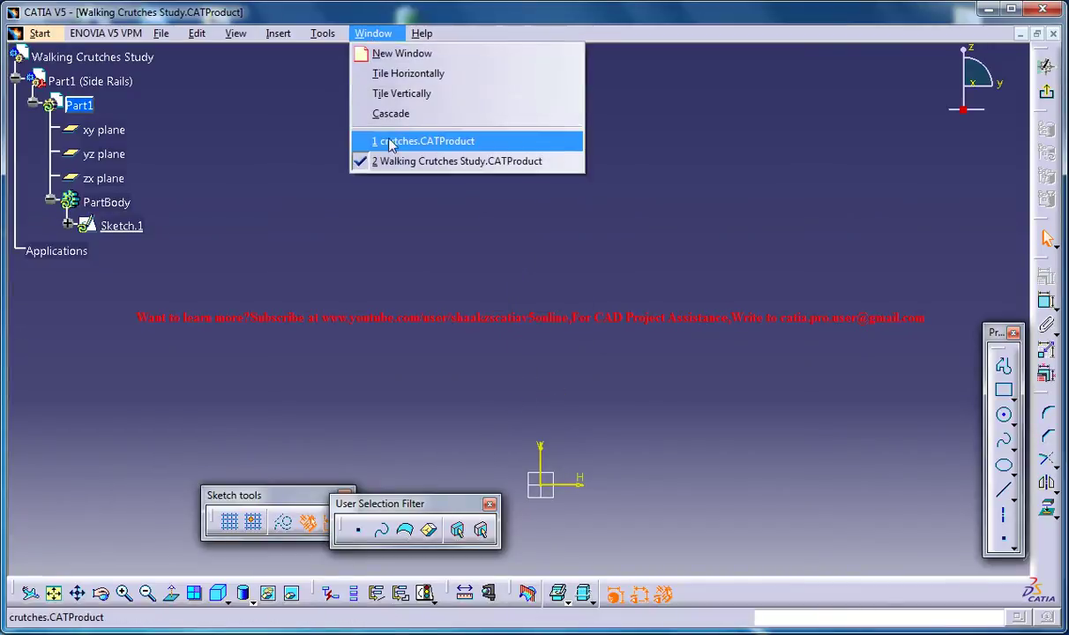
left_click(415, 139)
middle_click_drag(594, 269, 521, 207)
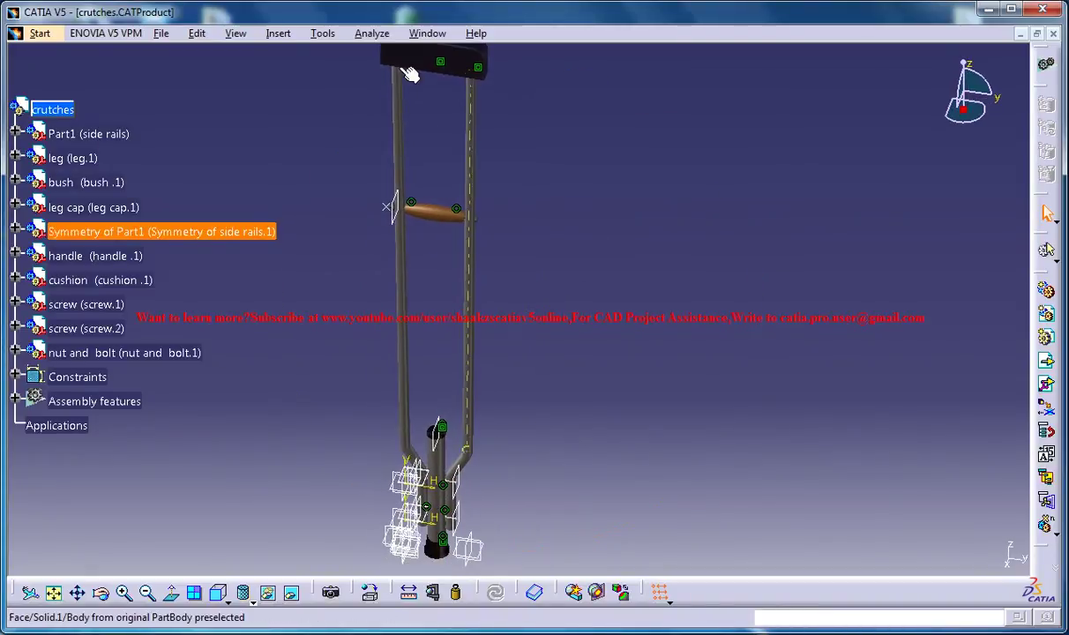
middle_click_drag(447, 460, 456, 405)
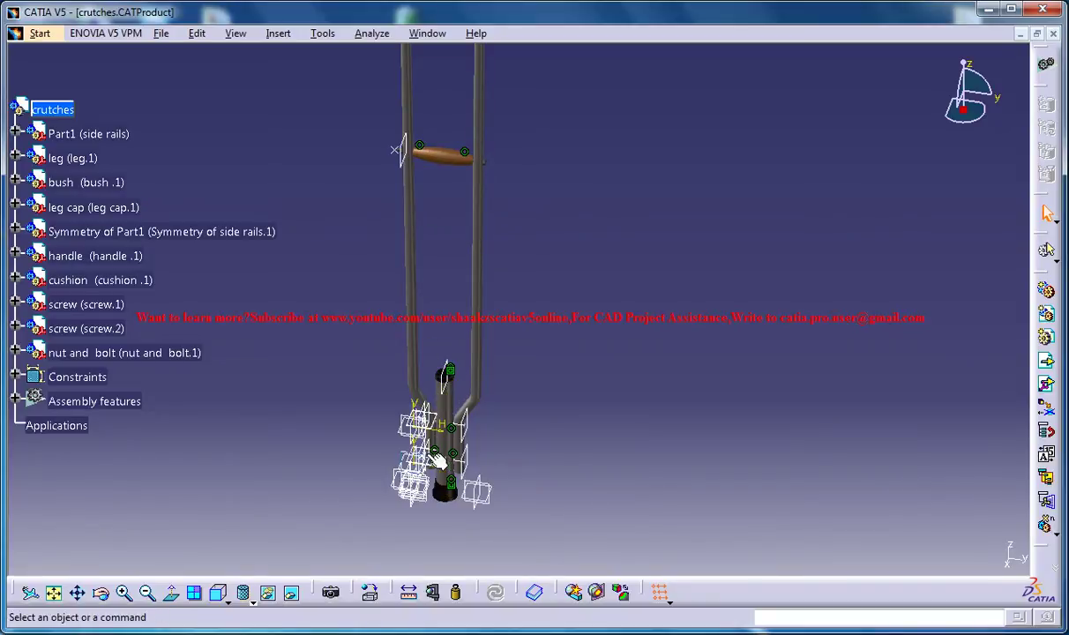
middle_click_drag(441, 112, 393, 173)
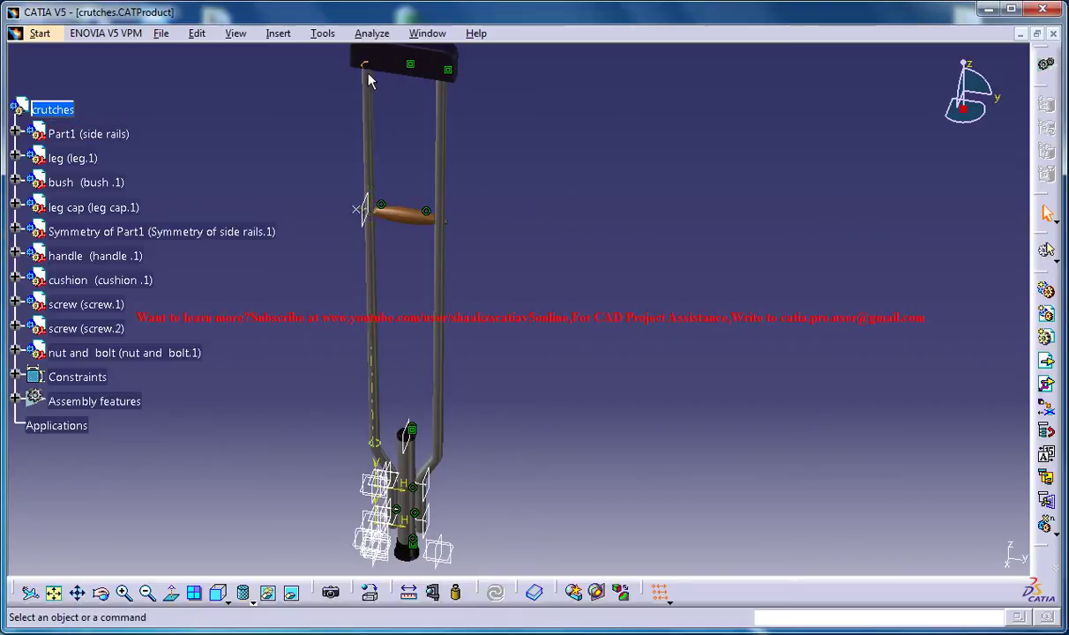
middle_click_drag(408, 409, 574, 166)
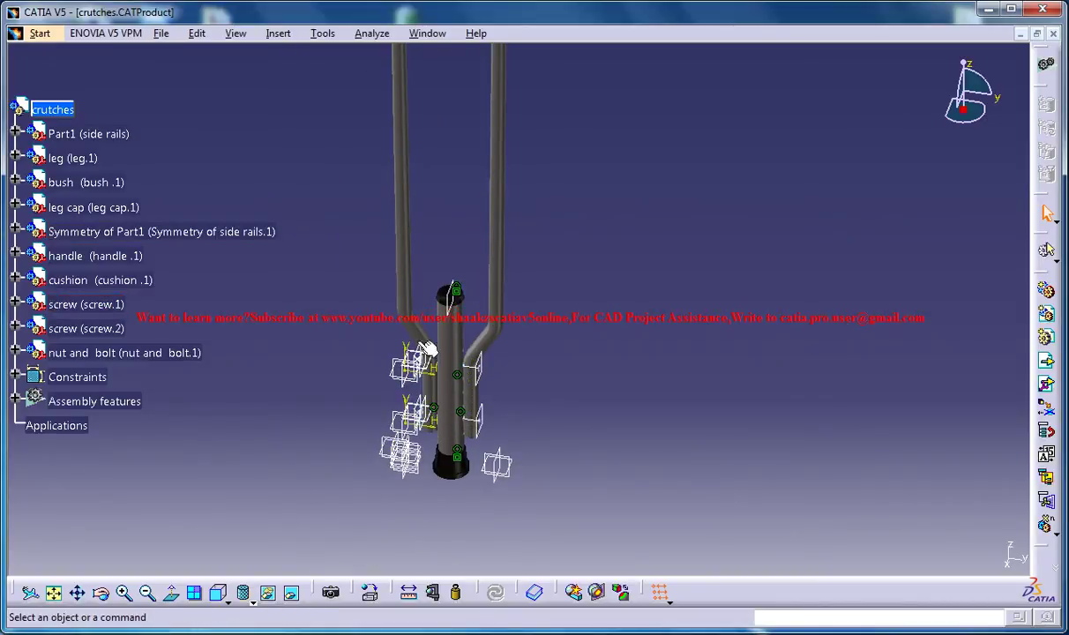
middle_click_drag(440, 287, 360, 88)
left_click(372, 33)
mouse_move(427, 32)
left_click(467, 160)
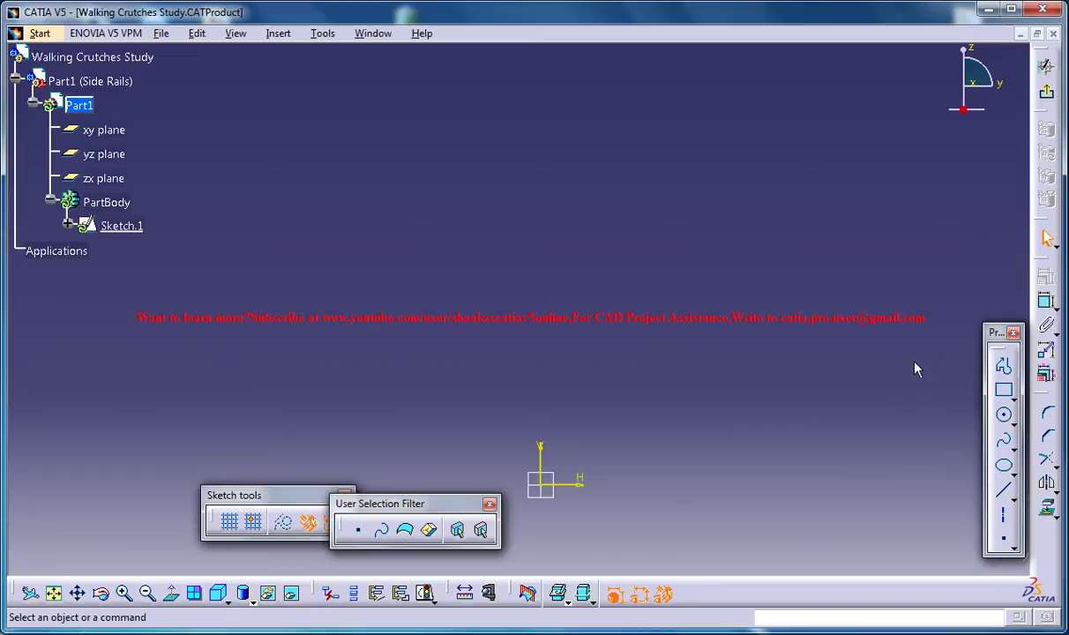
left_click(1004, 366)
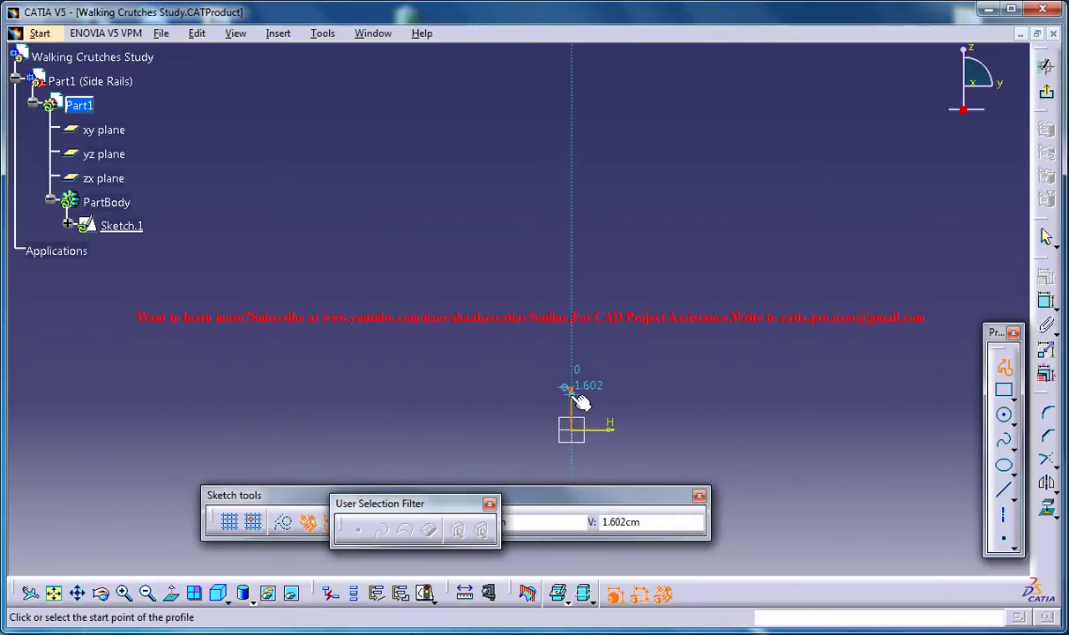
left_click(574, 390)
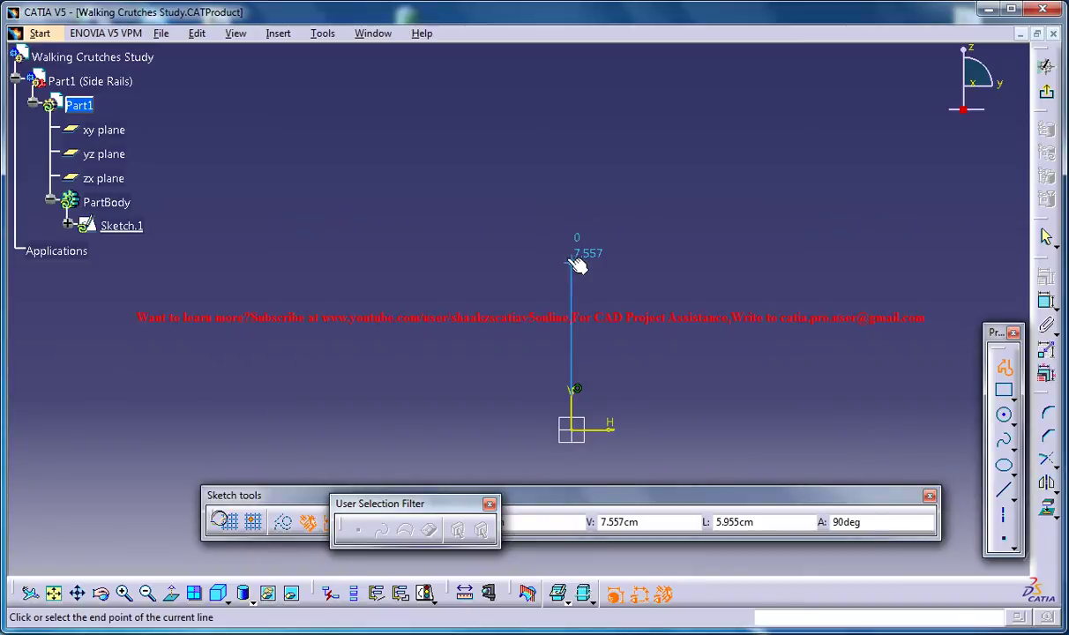
left_click(573, 261)
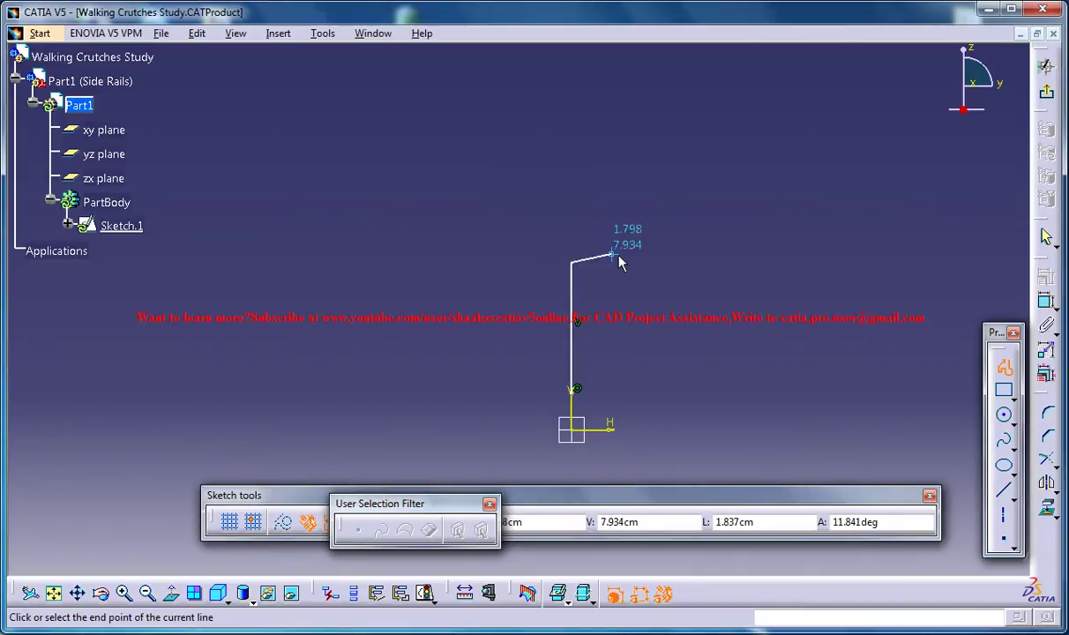
key("Escape")
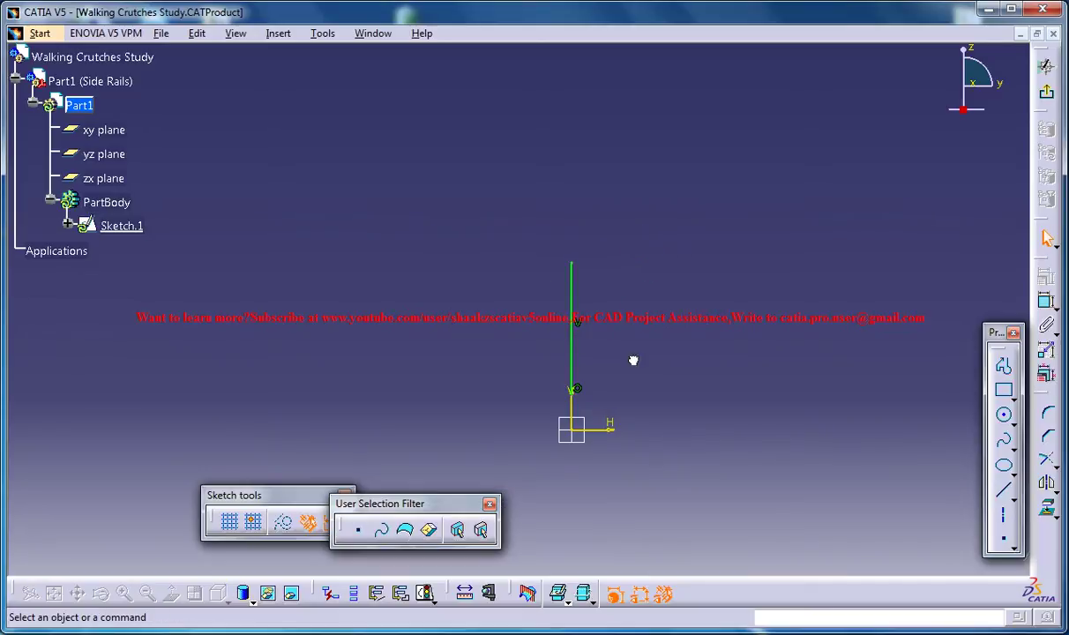
left_click(574, 300)
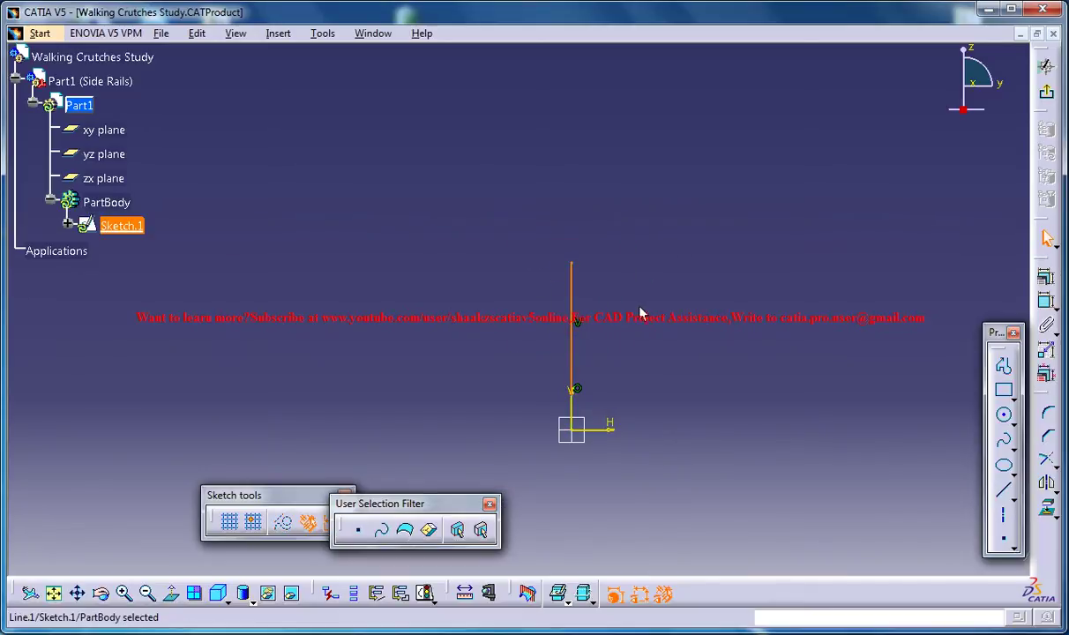
key("Delete")
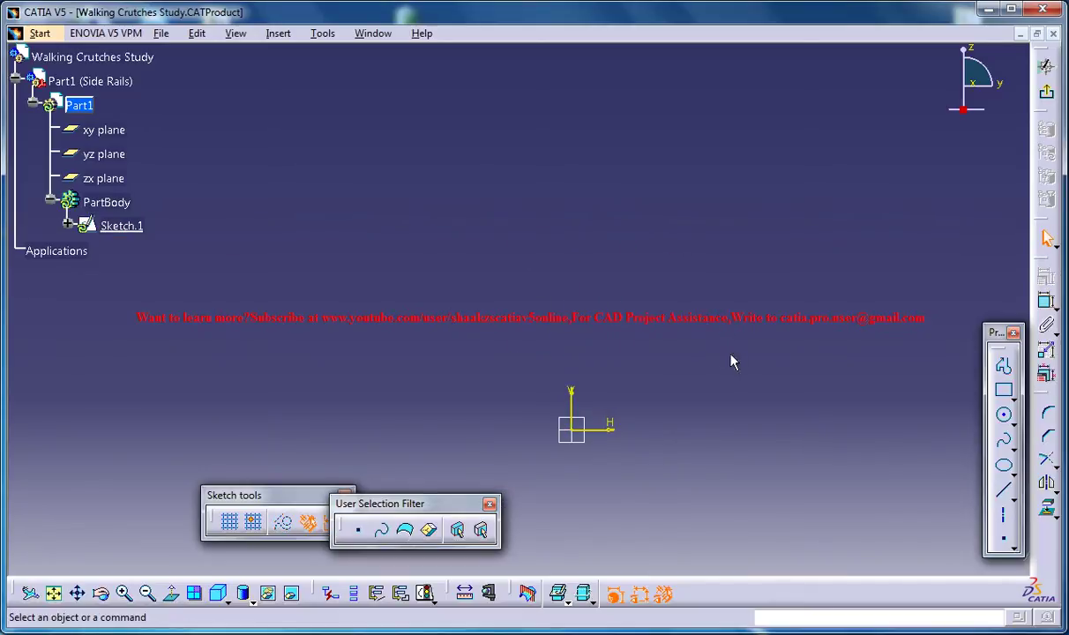
- Draw a horizontal axis and dimension it 125 cm from the sketch's H axis
left_click(1003, 515)
left_click(424, 143)
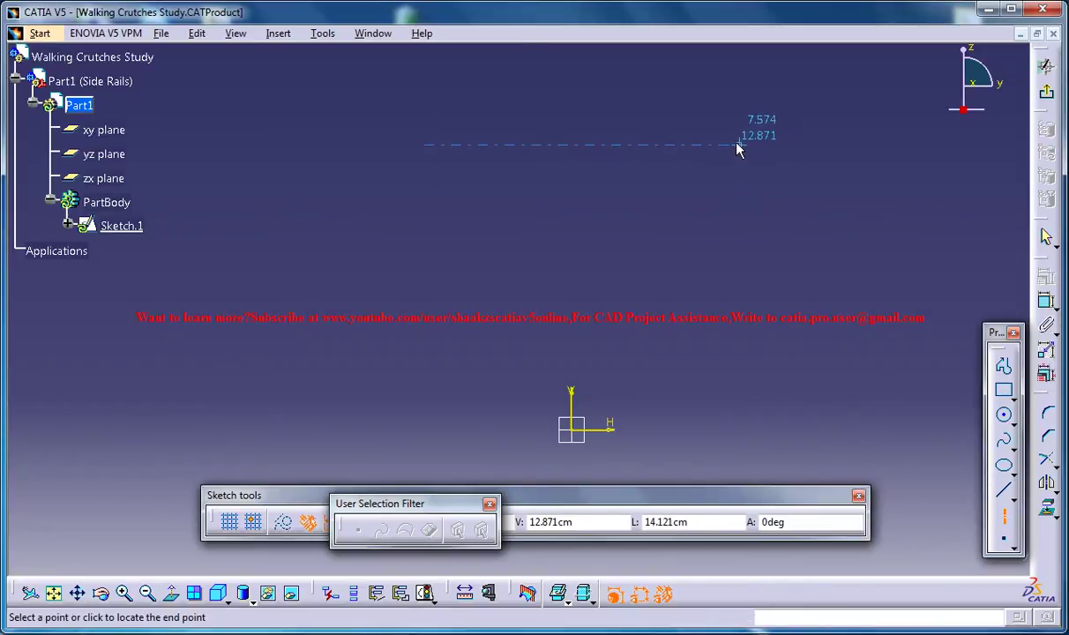
left_click(738, 143)
left_click(1047, 301)
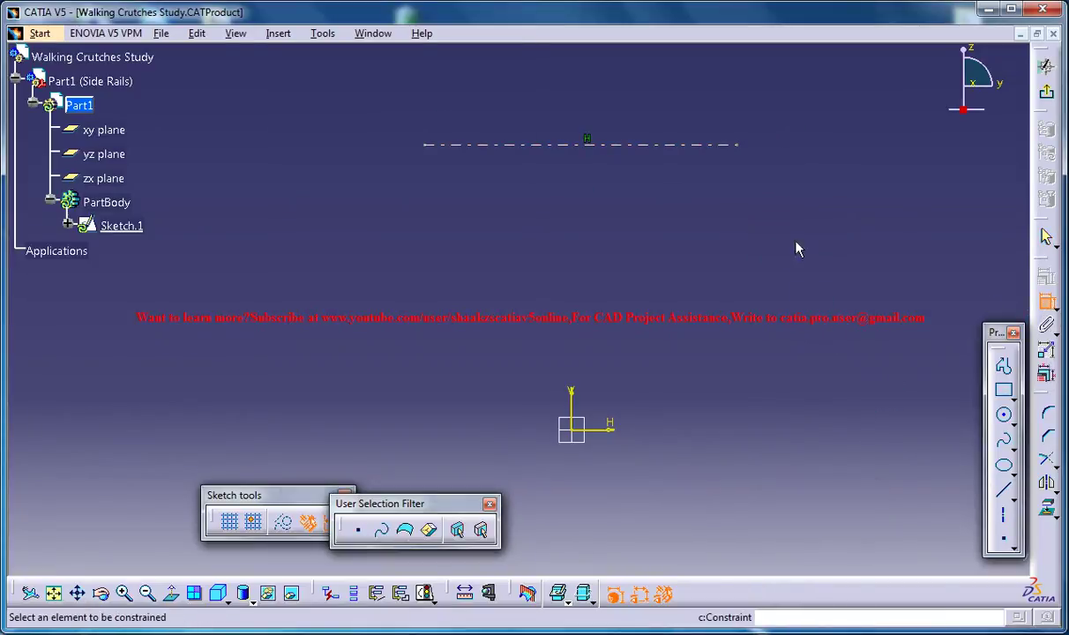
left_click(577, 144)
left_click(611, 429)
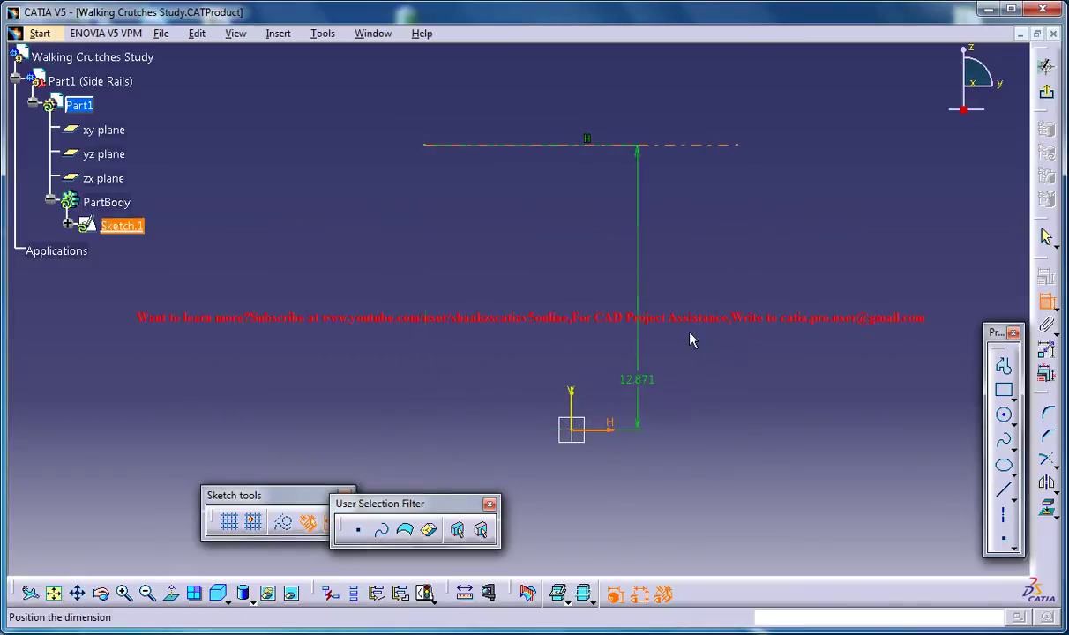
double_click(698, 332)
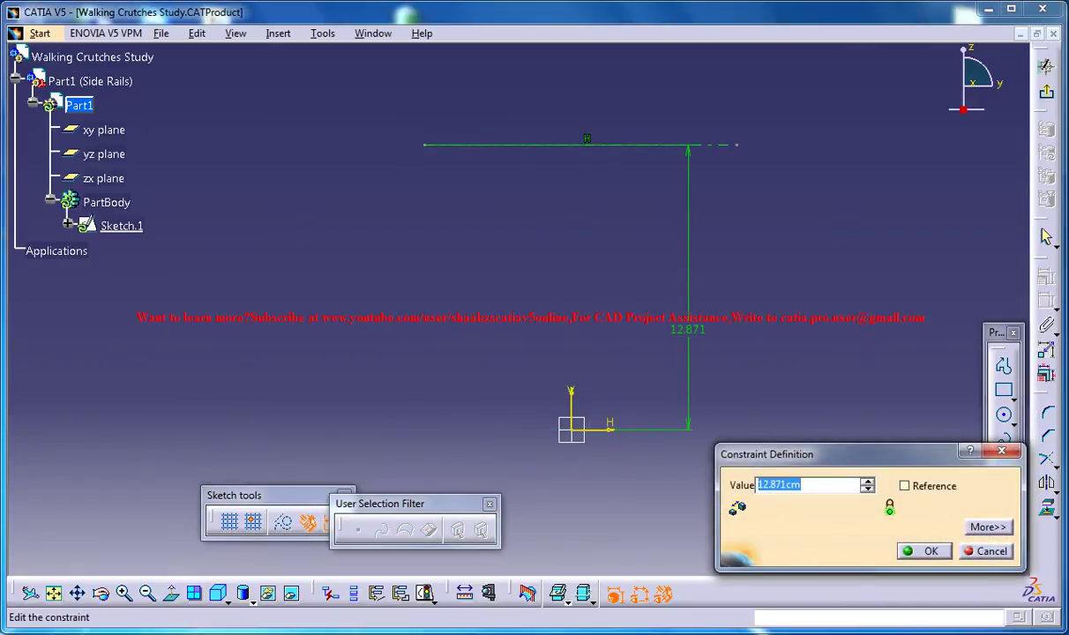
mouse_move(751, 119)
middle_mouse_down()
mouse_move(759, 110)
mouse_move(764, 358)
mouse_move(697, 344)
mouse_move(738, 422)
middle_mouse_up()
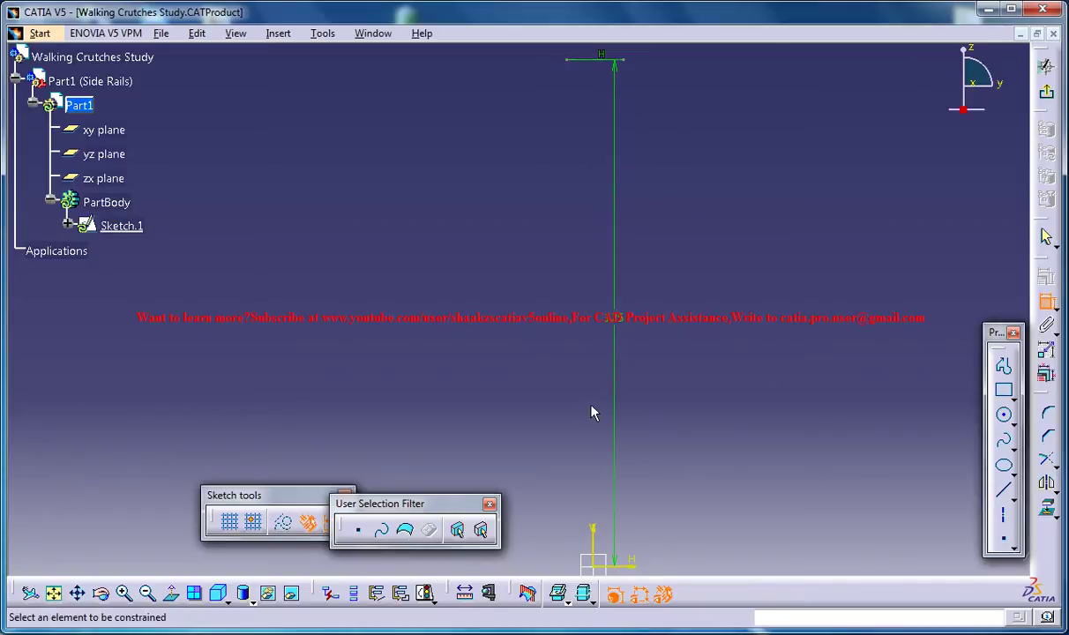
- Start the Profile tool and clear the floating toolbars and palettes off the sketch area
left_click(1004, 364)
mouse_move(688, 411)
middle_mouse_down()
mouse_move(835, 406)
mouse_move(860, 423)
mouse_move(833, 413)
middle_mouse_up()
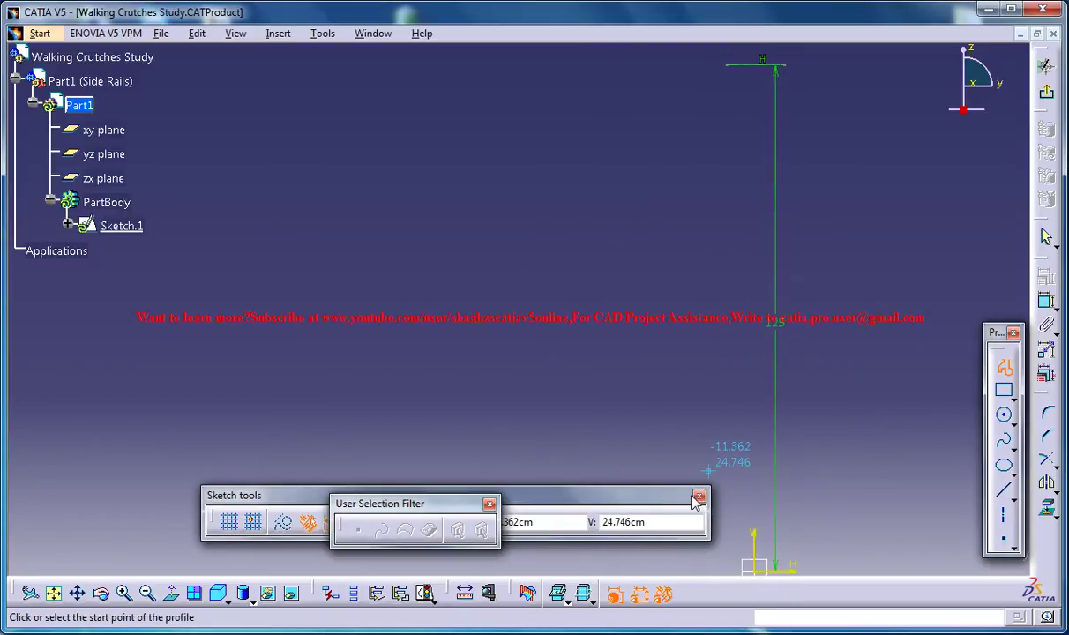
mouse_move(632, 495)
left_mouse_down()
mouse_move(637, 558)
mouse_move(656, 509)
mouse_move(570, 449)
left_mouse_up()
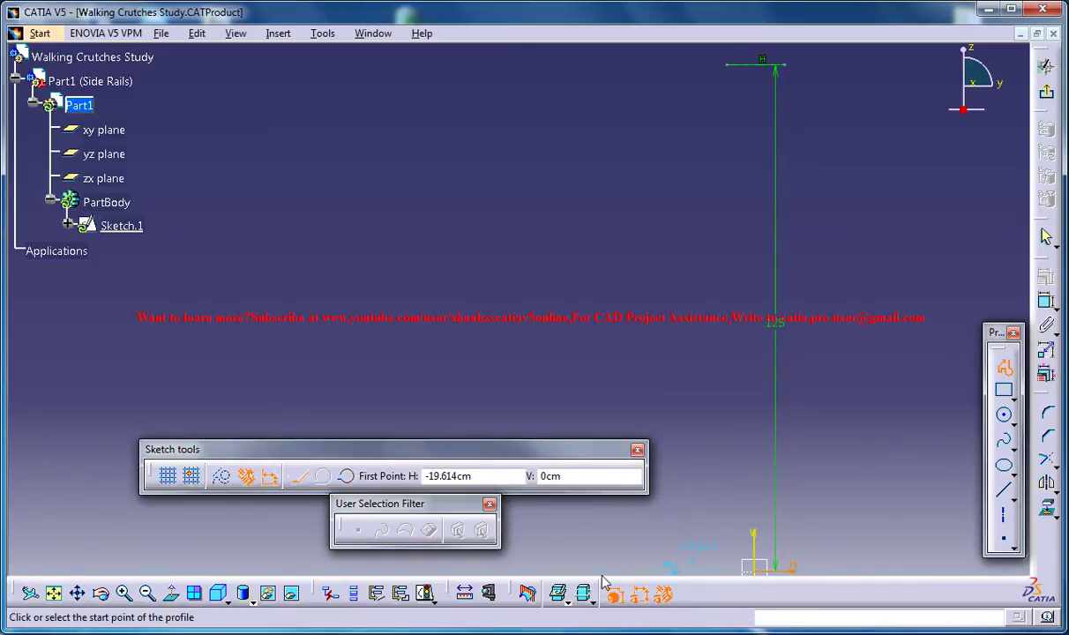
left_click_drag(603, 586, 608, 534)
left_click(653, 514)
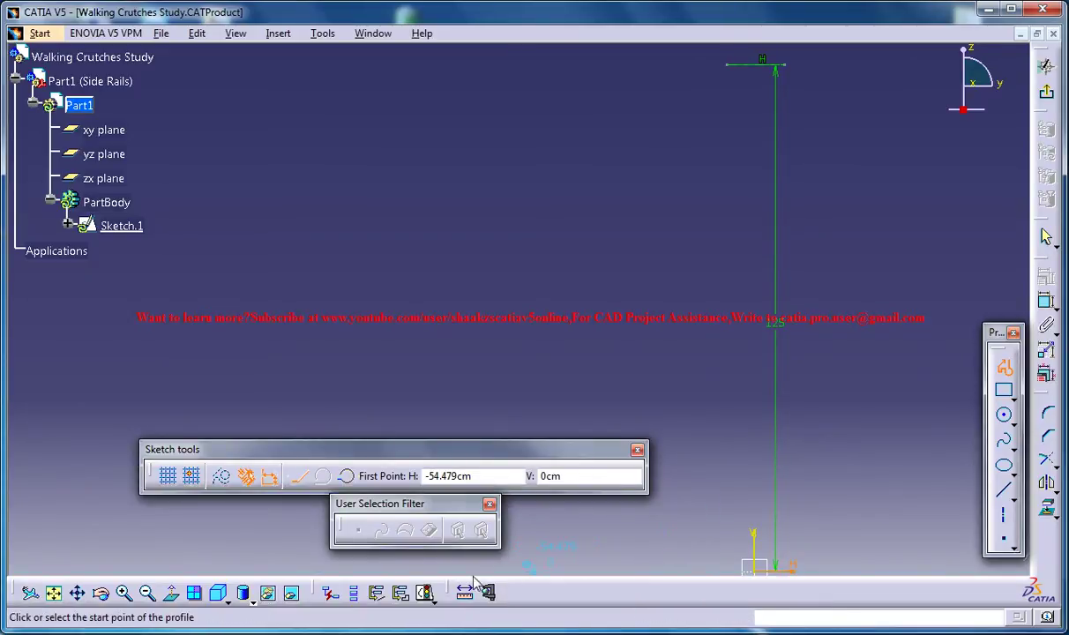
left_click_drag(380, 595, 483, 565)
left_click(494, 542)
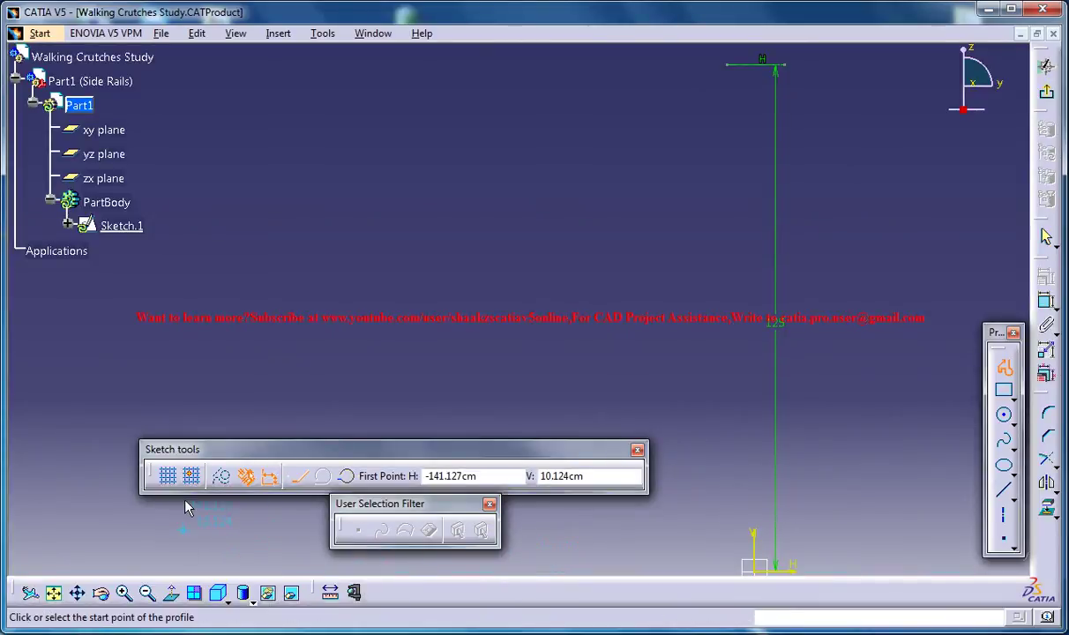
mouse_move(261, 455)
left_mouse_down()
mouse_move(380, 498)
mouse_move(541, 598)
mouse_move(589, 594)
left_mouse_up()
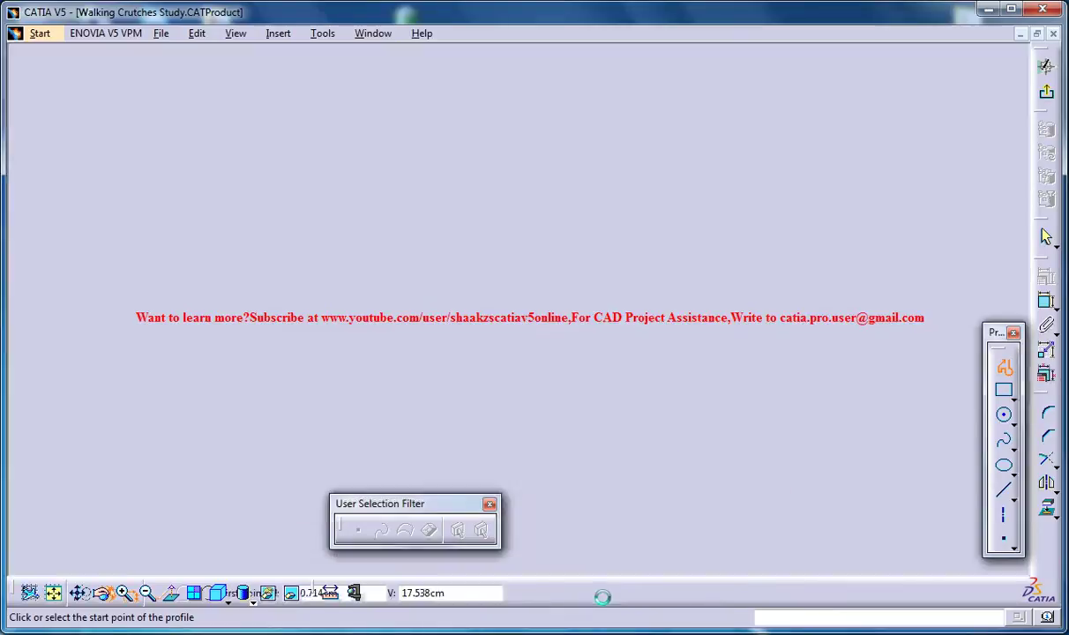
left_click(489, 504)
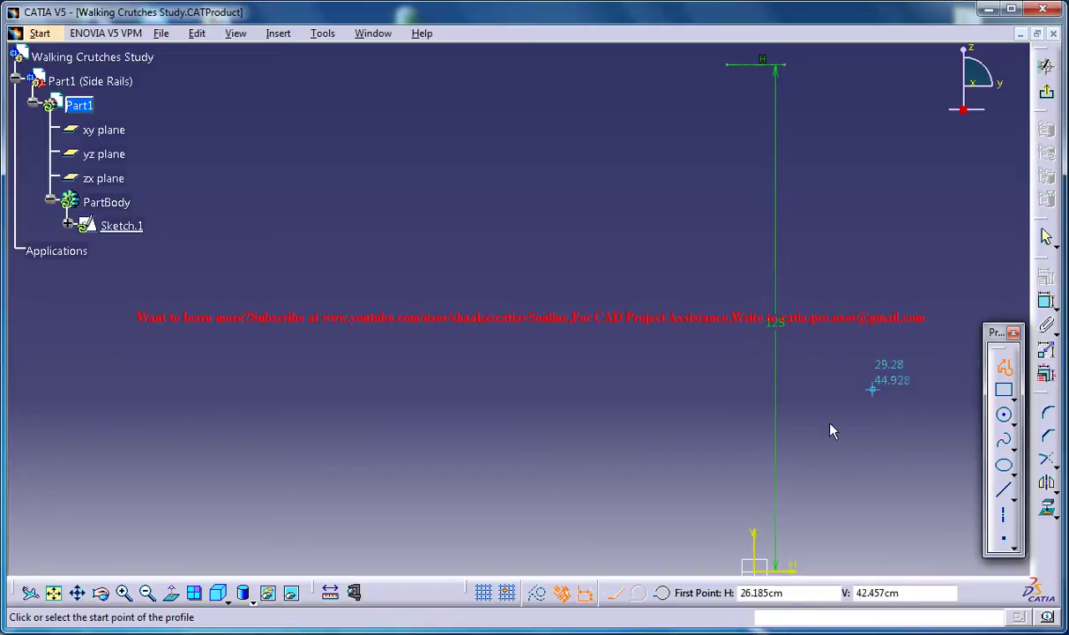
- Draw a short vertical on the V axis, a slanted jog left, and a long line to the 125 cm axis
left_click(760, 528)
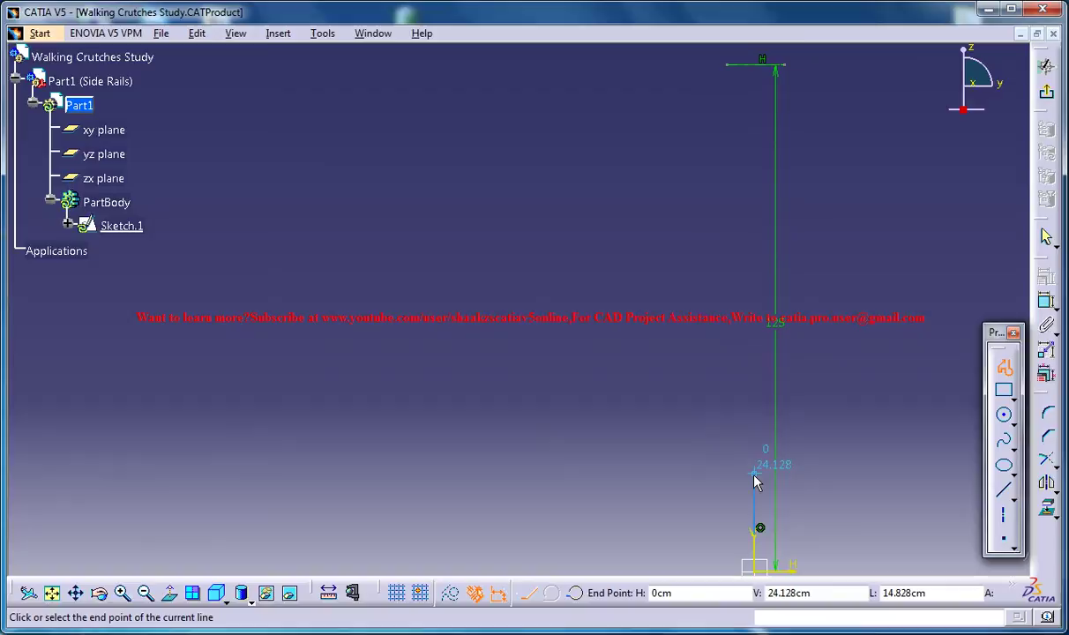
left_click(755, 454)
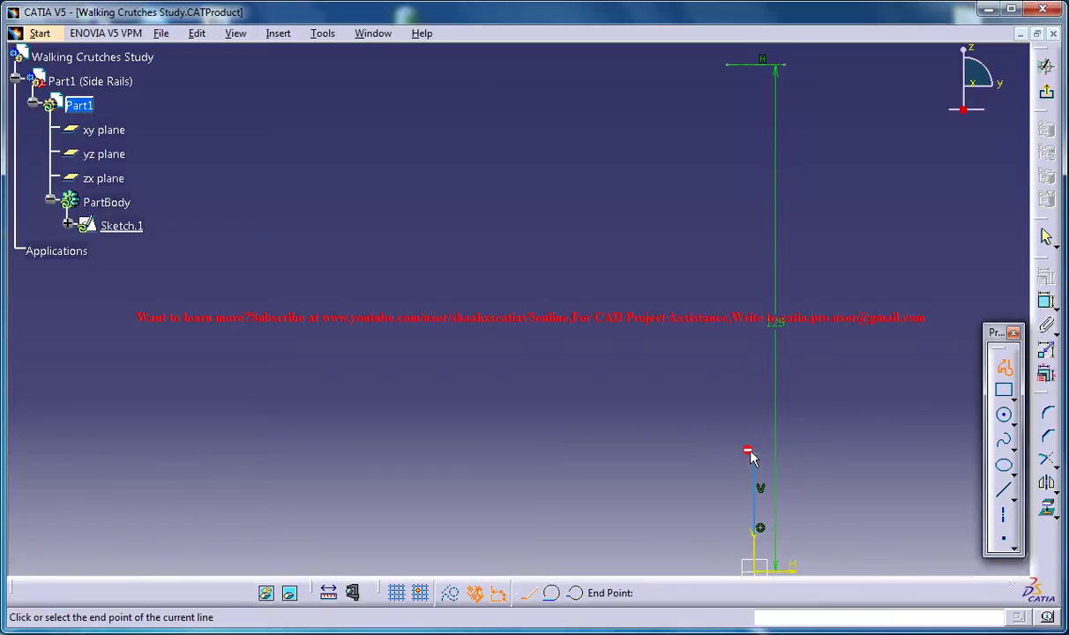
left_click(715, 424)
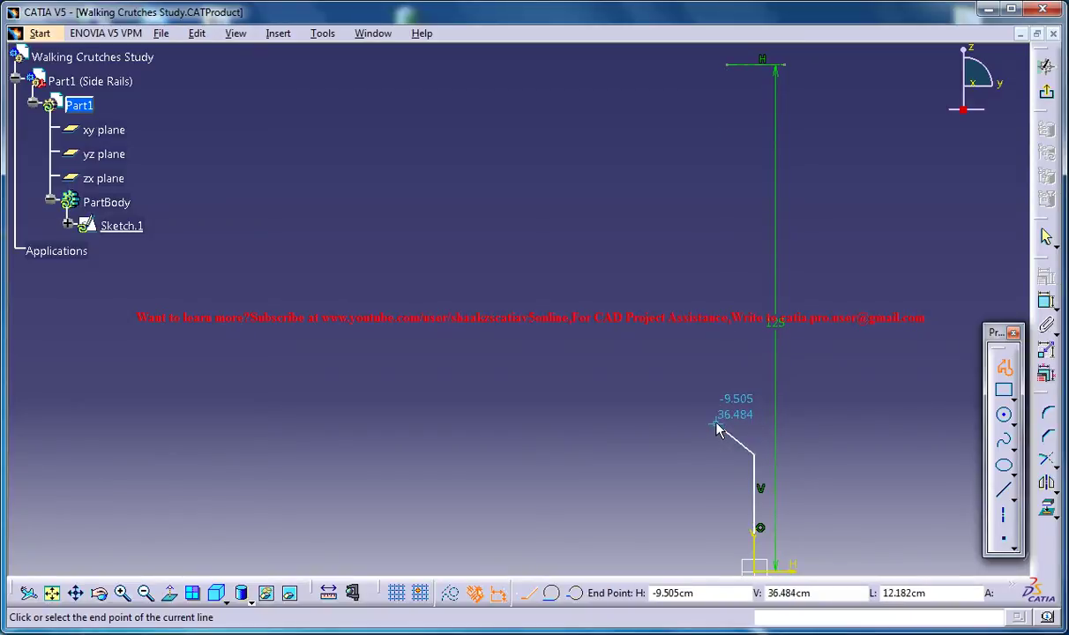
left_click(705, 63)
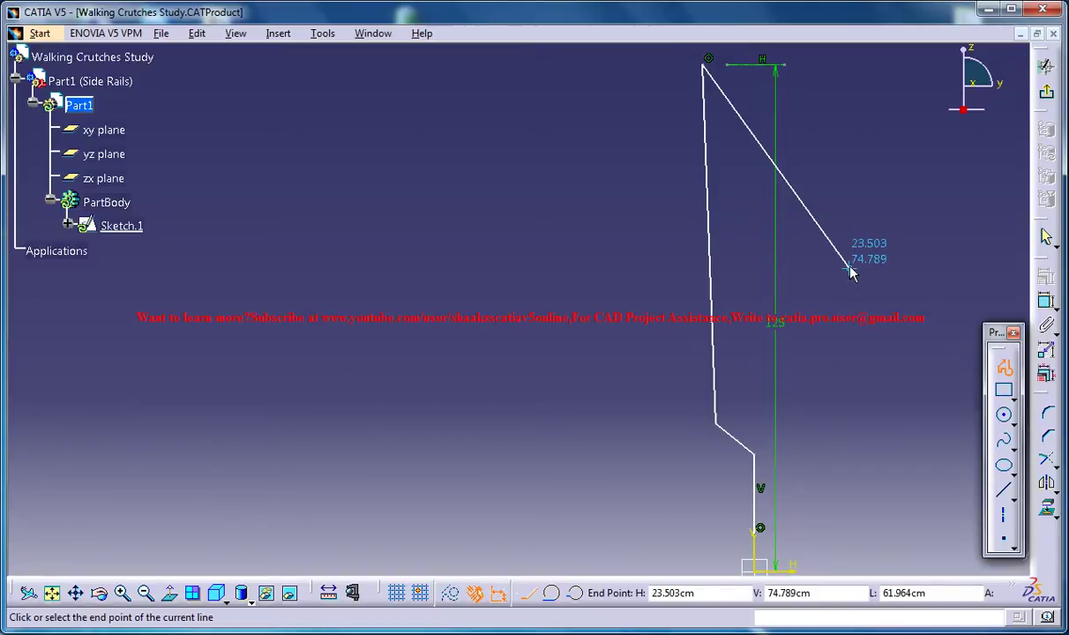
key("Escape")
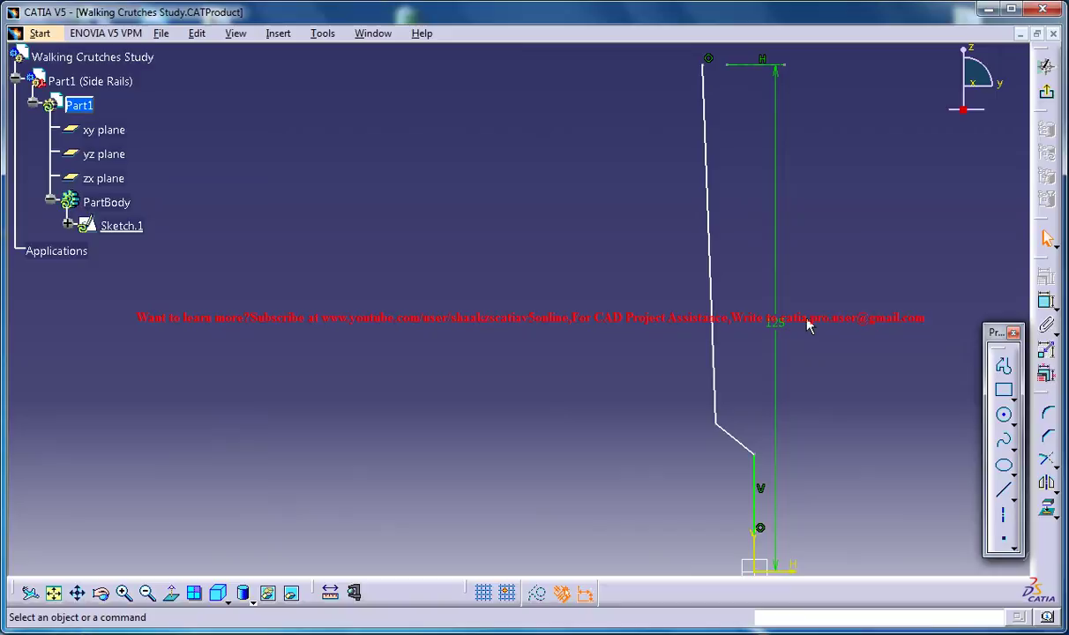
- Dimension the profile's start point 5 cm above the H axis, then check length units in Options
left_click(1046, 300)
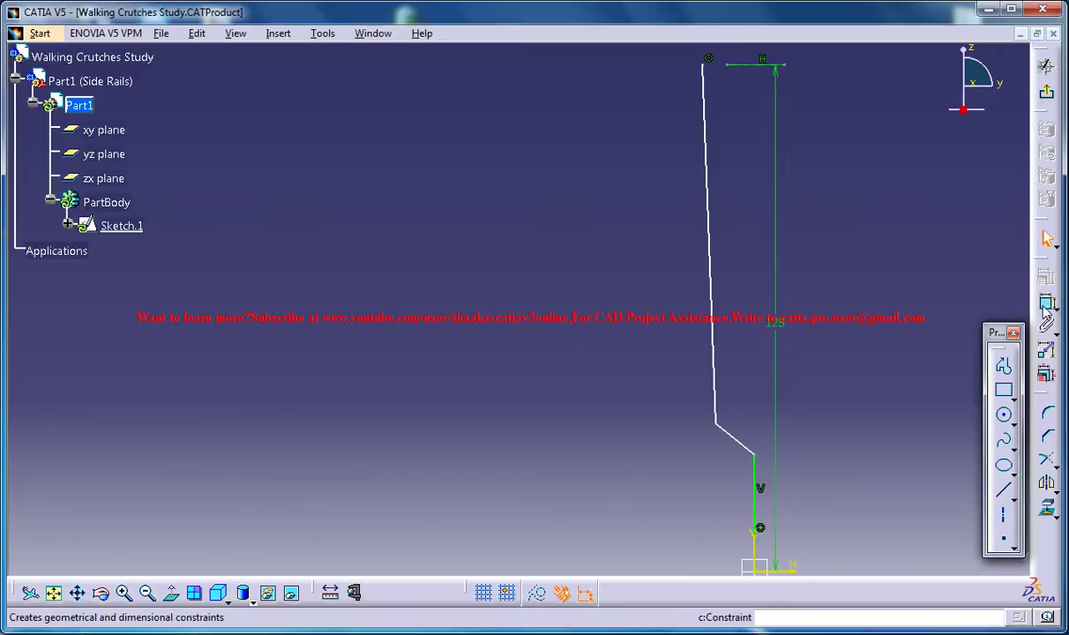
middle_click_drag(800, 361, 721, 284)
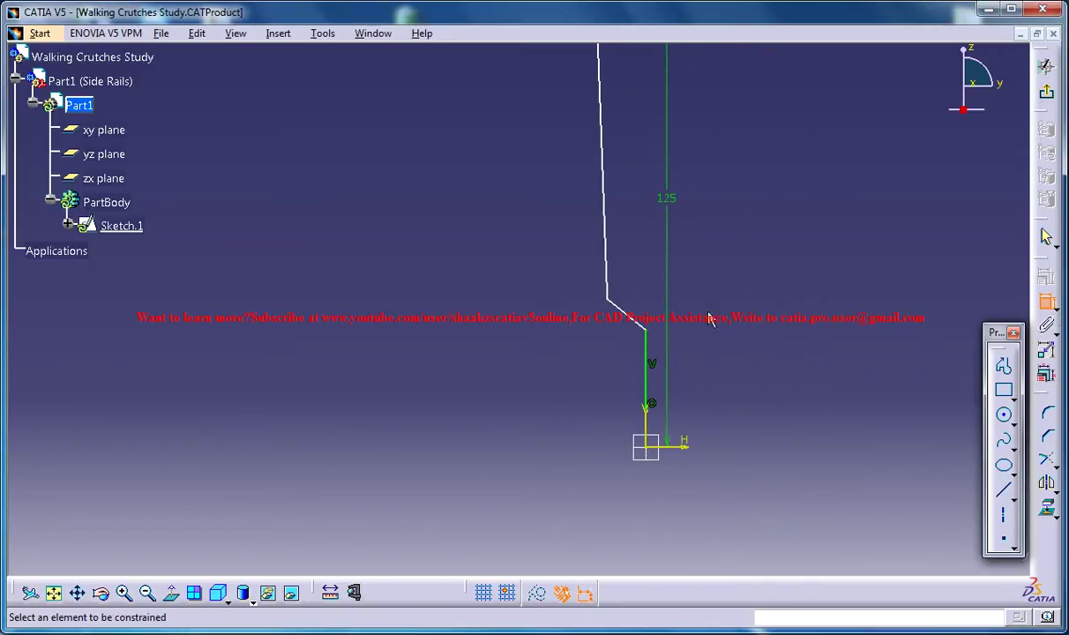
left_click(651, 406)
left_click(696, 447)
left_click(792, 435)
double_click(794, 436)
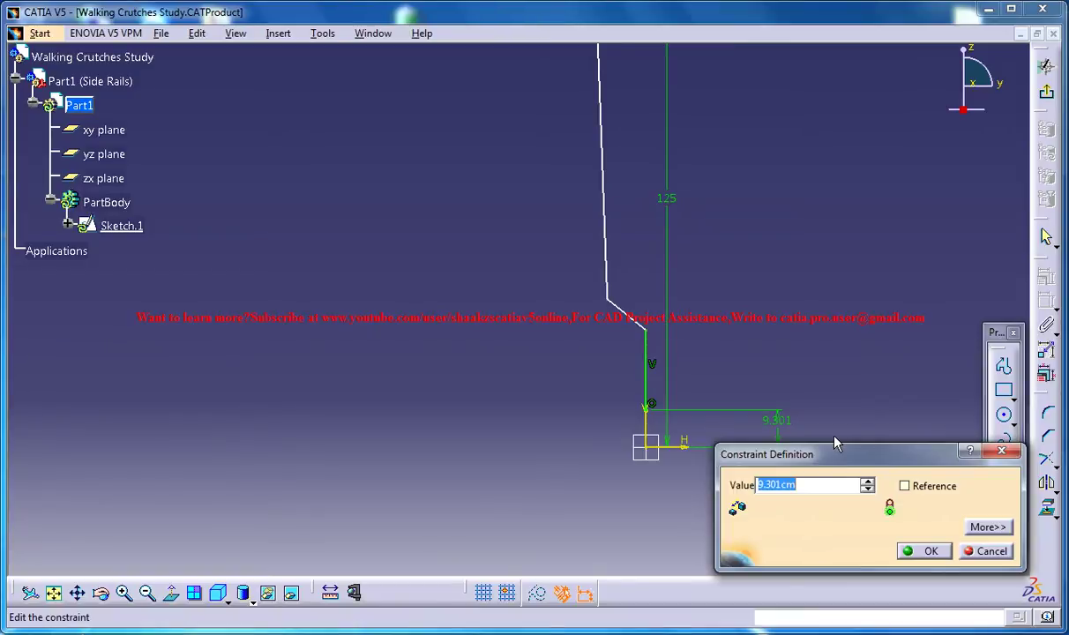
type("5")
key("Return")
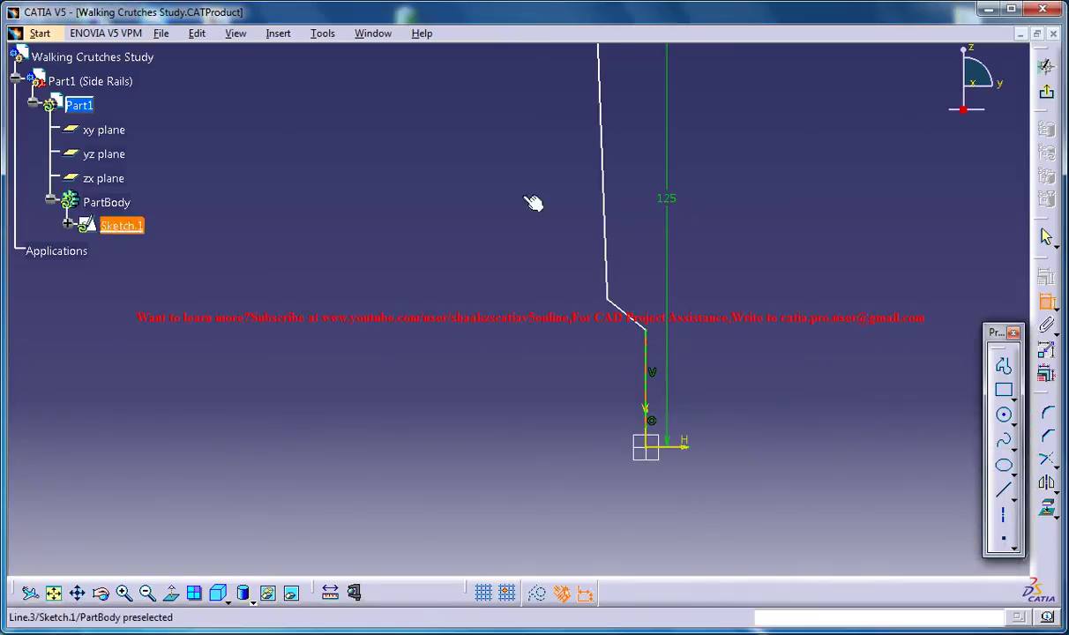
left_click(322, 33)
left_click(388, 215)
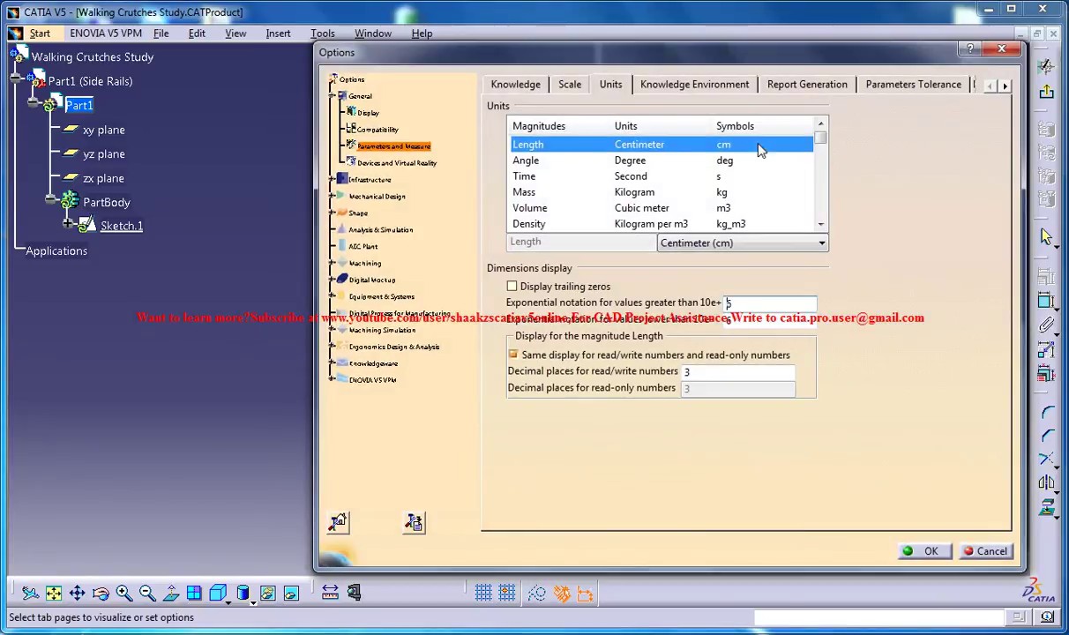
left_click(1001, 50)
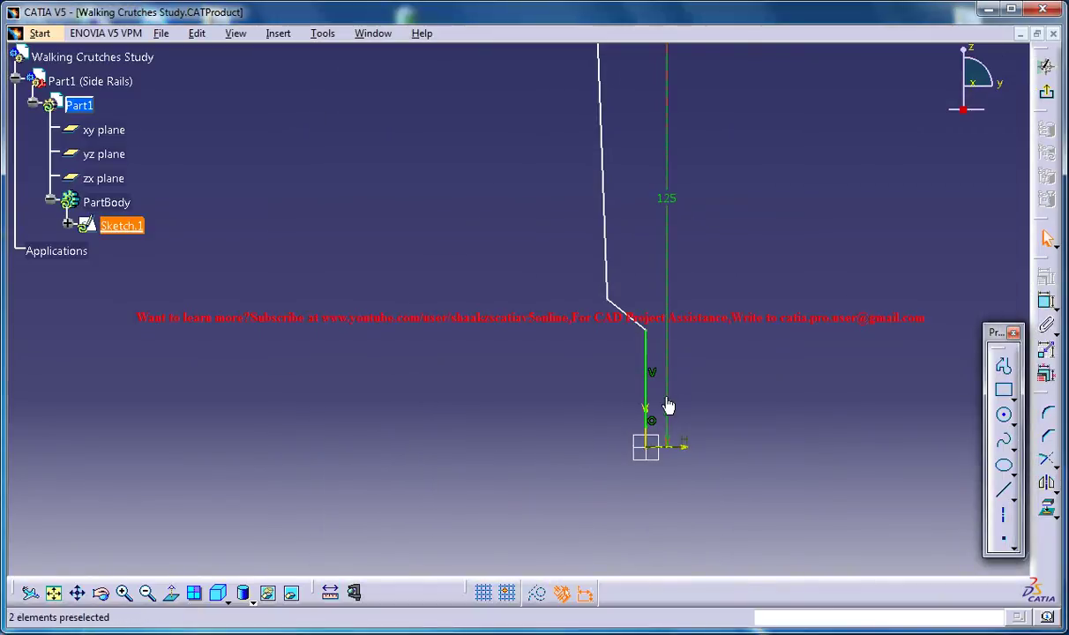
- Dimension the top of the slanted jog 25 cm above the H axis and slide its lower end down
left_click(1045, 302)
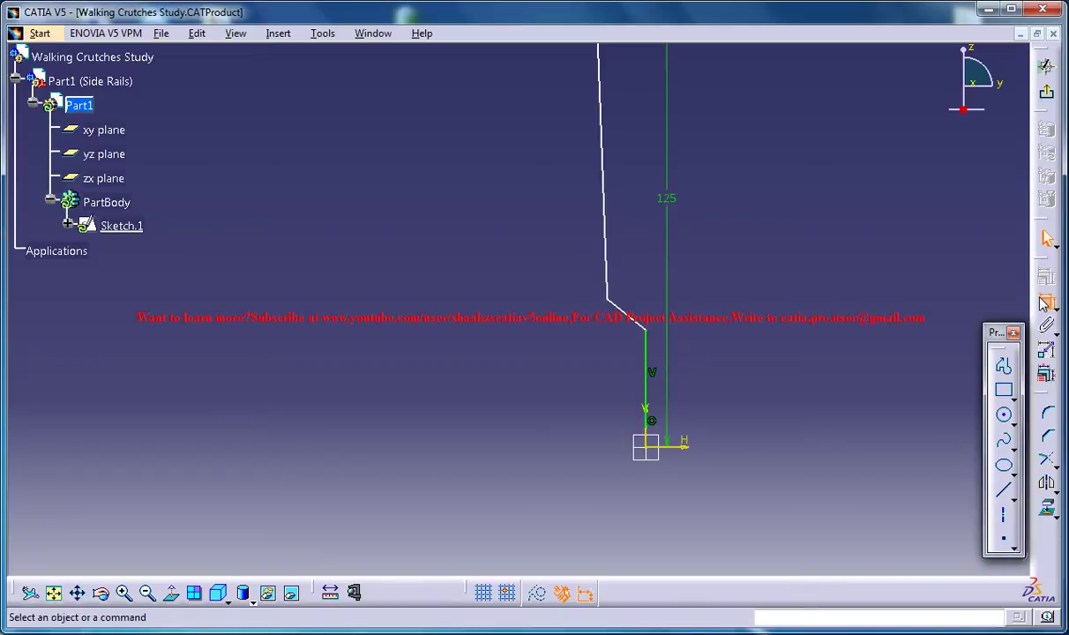
left_click(609, 304)
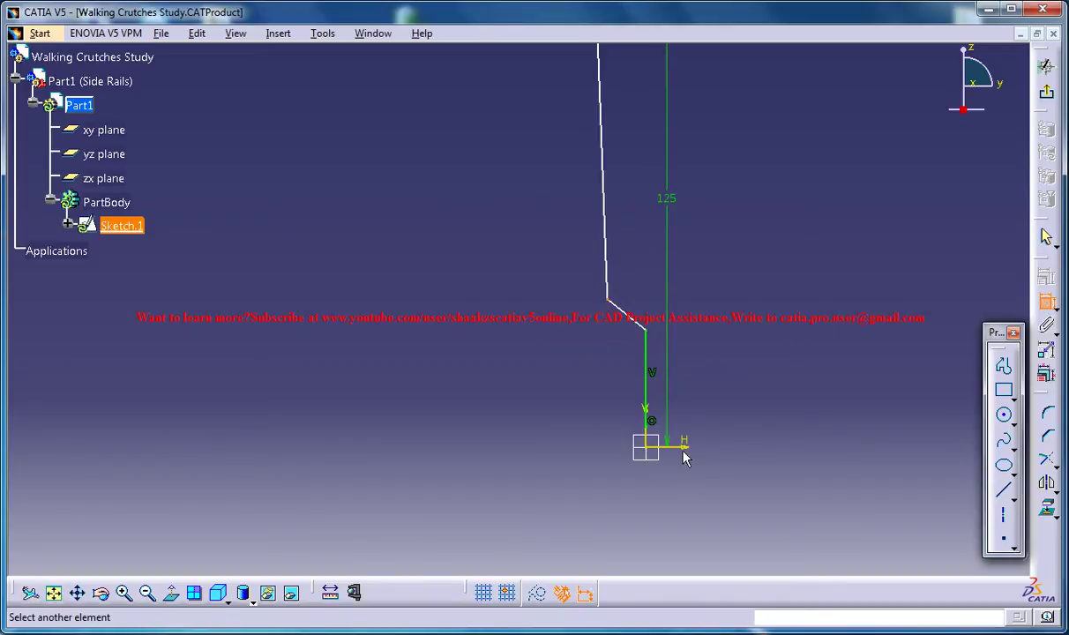
left_click(684, 451)
left_click(514, 358)
double_click(517, 357)
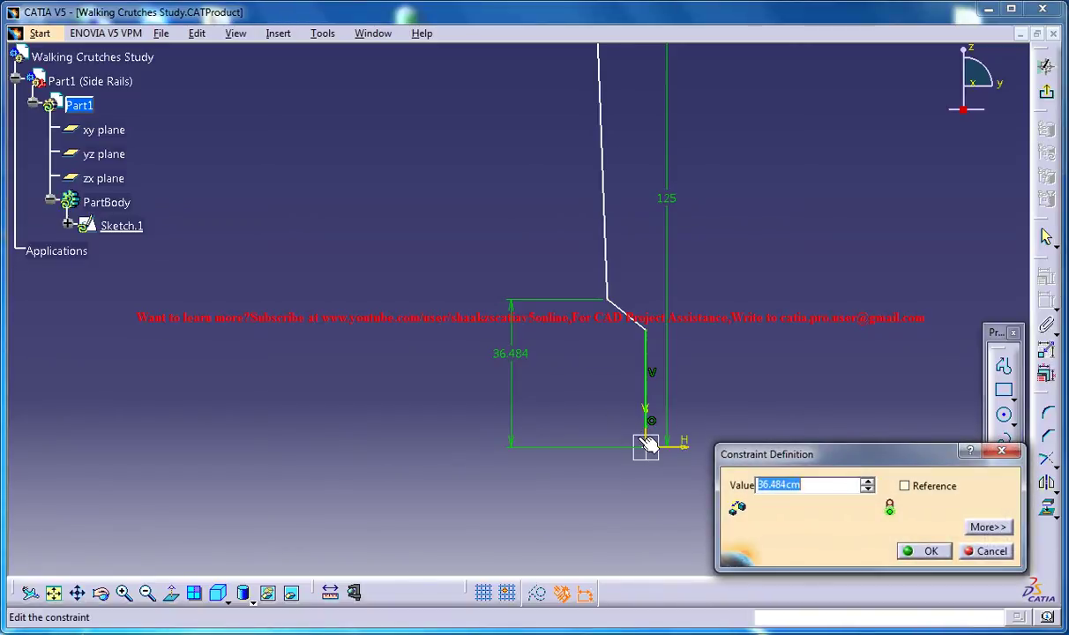
type("25")
key("Return")
key("Escape")
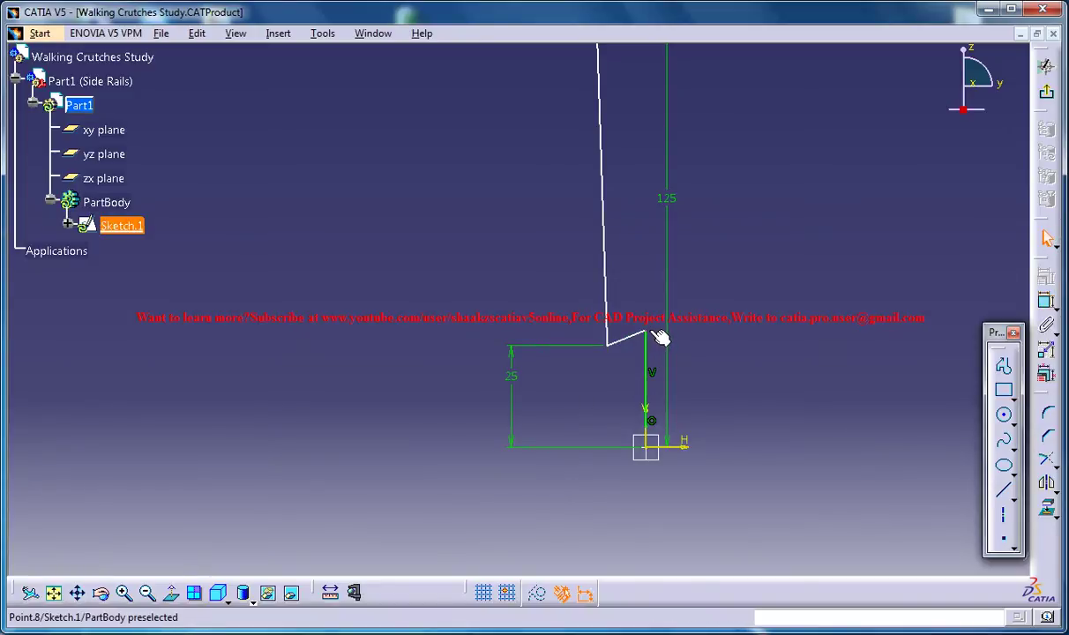
left_click_drag(662, 338, 654, 389)
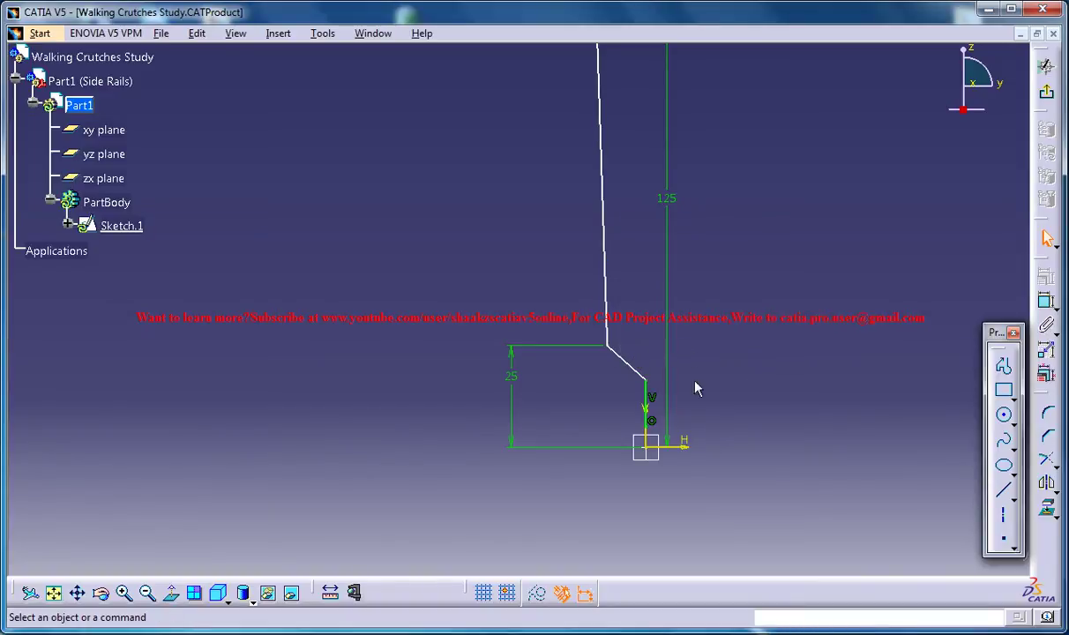
- Set the long profile line's horizontal offset to 3.75 cm
left_click(1047, 301)
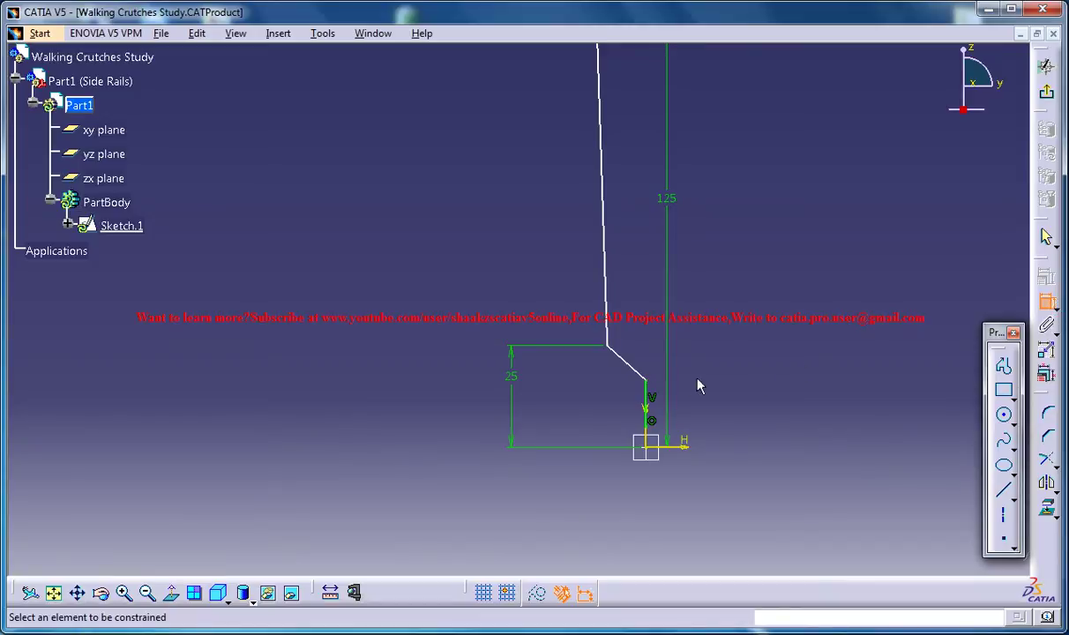
left_click(605, 334)
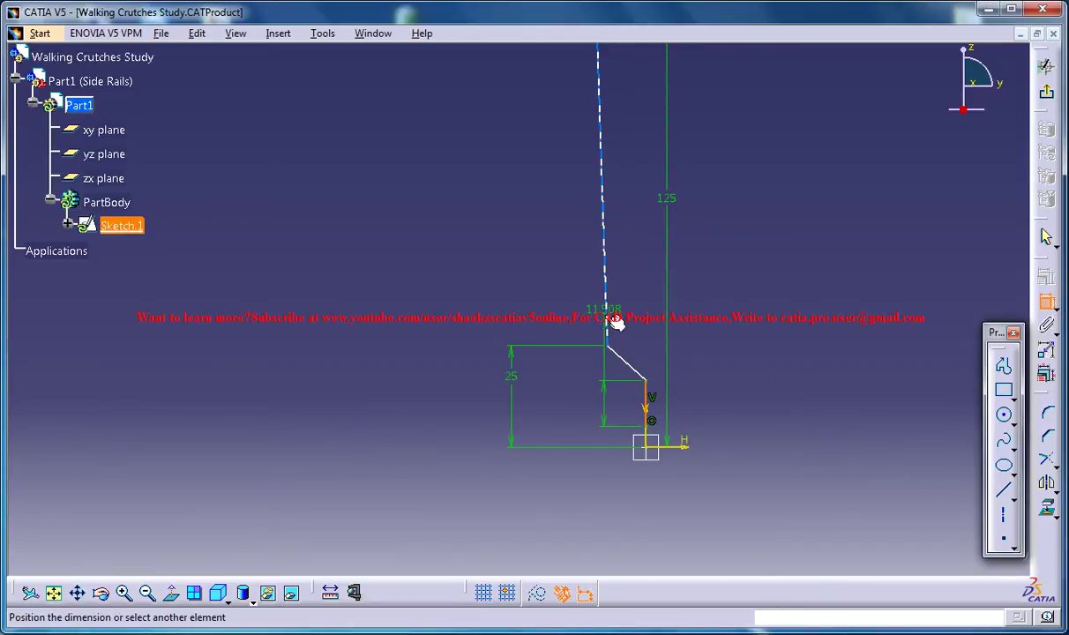
left_click(625, 359)
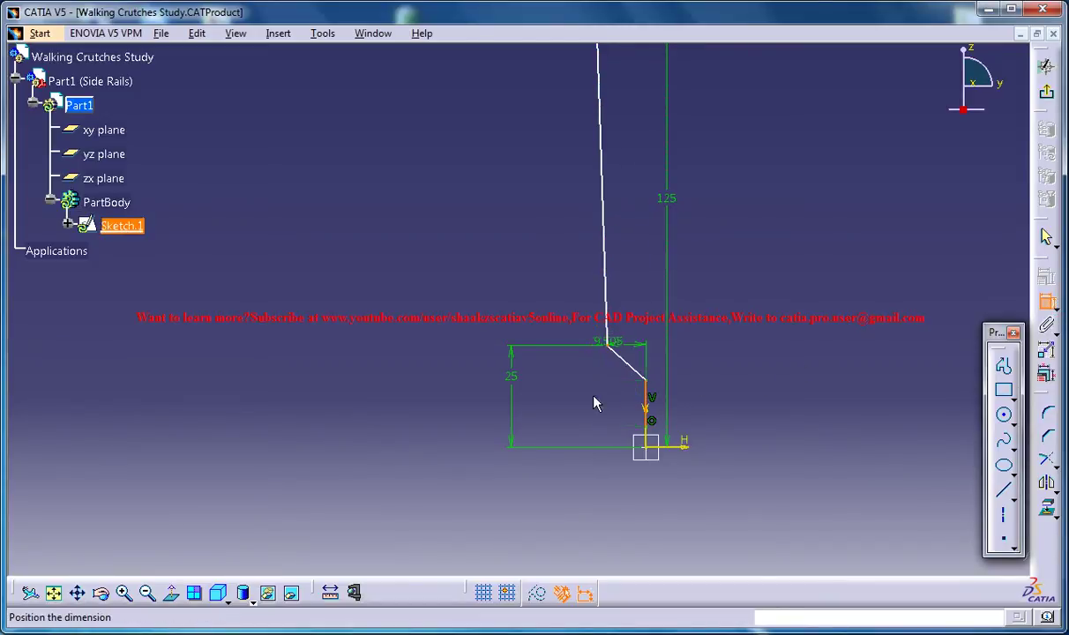
double_click(616, 501)
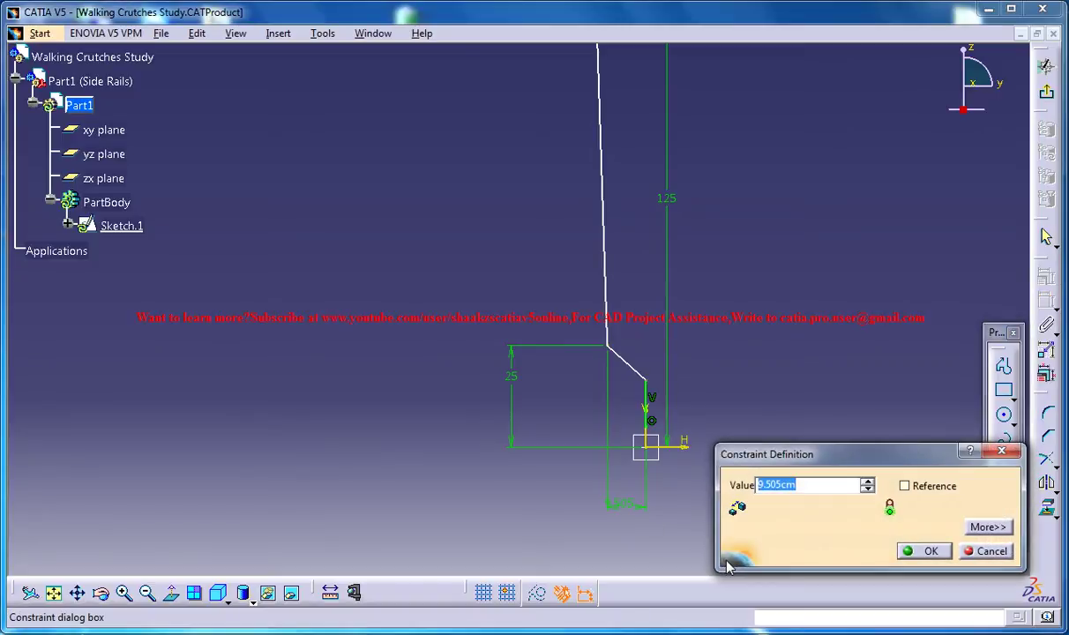
type("3.75")
key("Return")
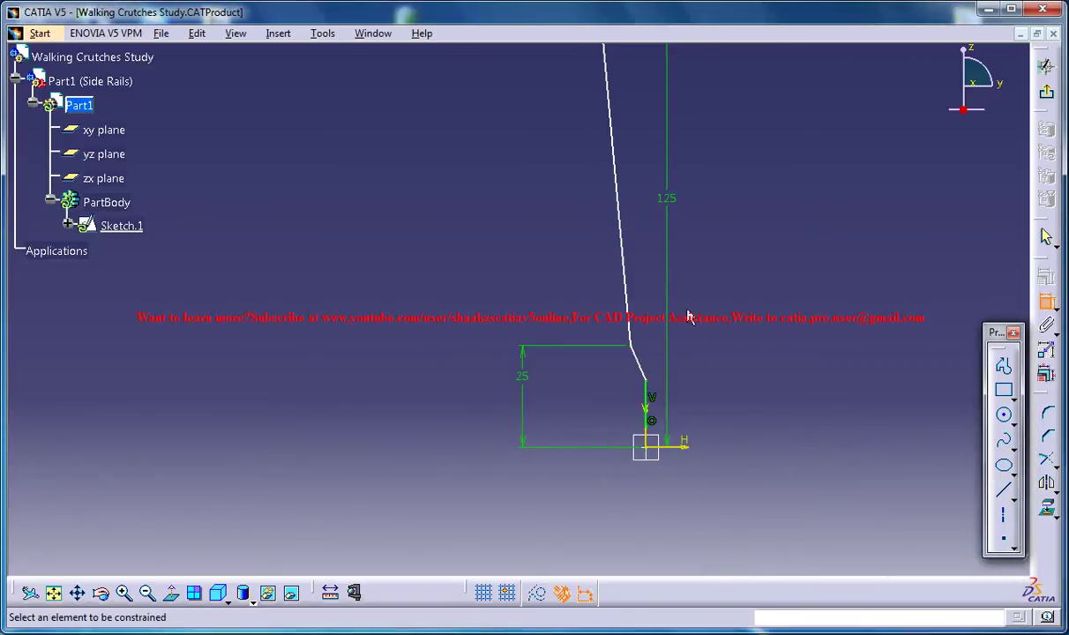
- Add a horizontal-measure dimension at the bend point and set it to 1.25 cm
mouse_move(697, 274)
middle_mouse_down()
mouse_move(699, 265)
mouse_move(692, 326)
middle_mouse_up()
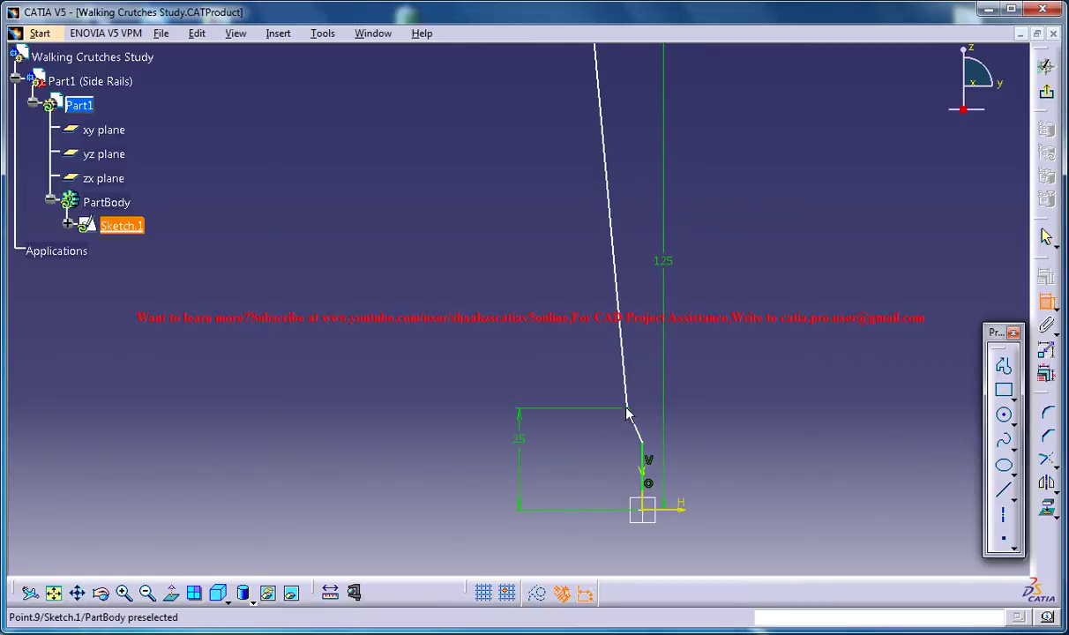
middle_click_drag(622, 388, 580, 213)
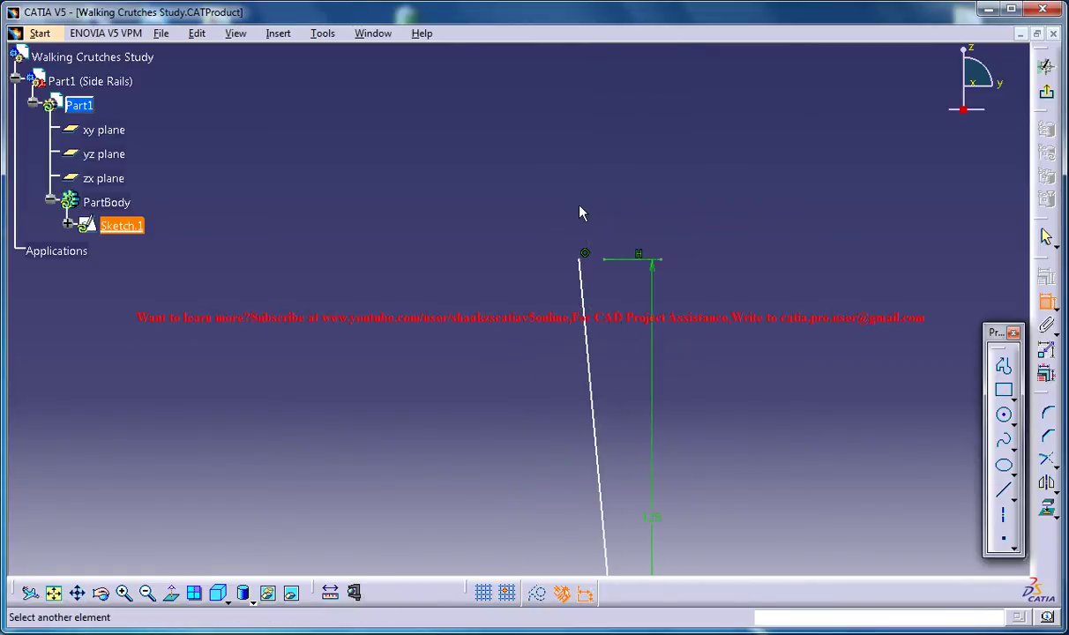
left_click(585, 256)
middle_click_drag(583, 460, 551, 257)
right_click(551, 257)
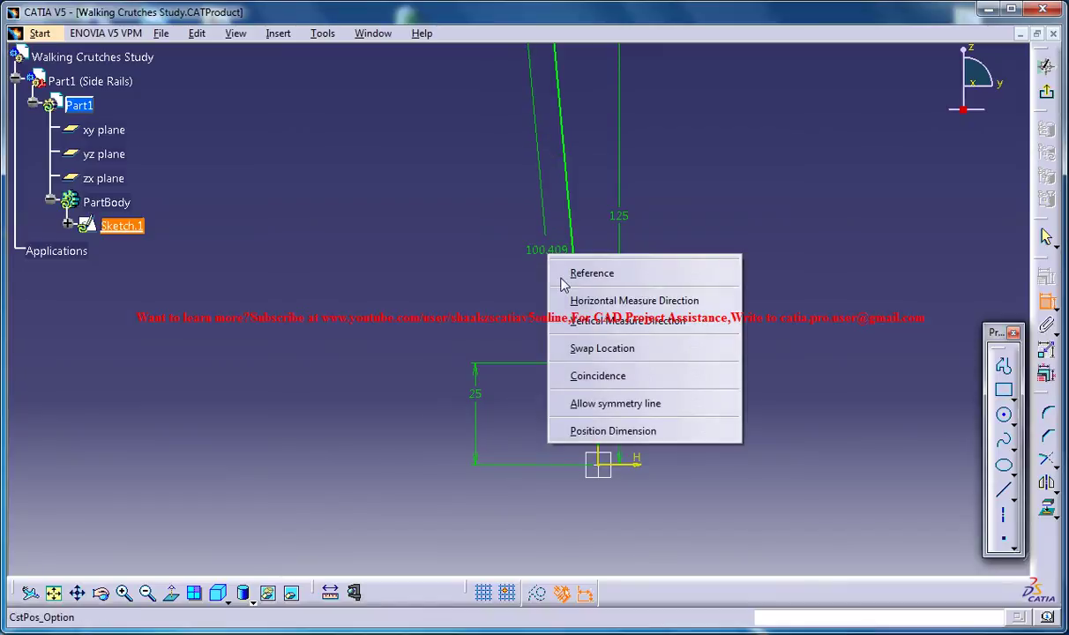
left_click(583, 301)
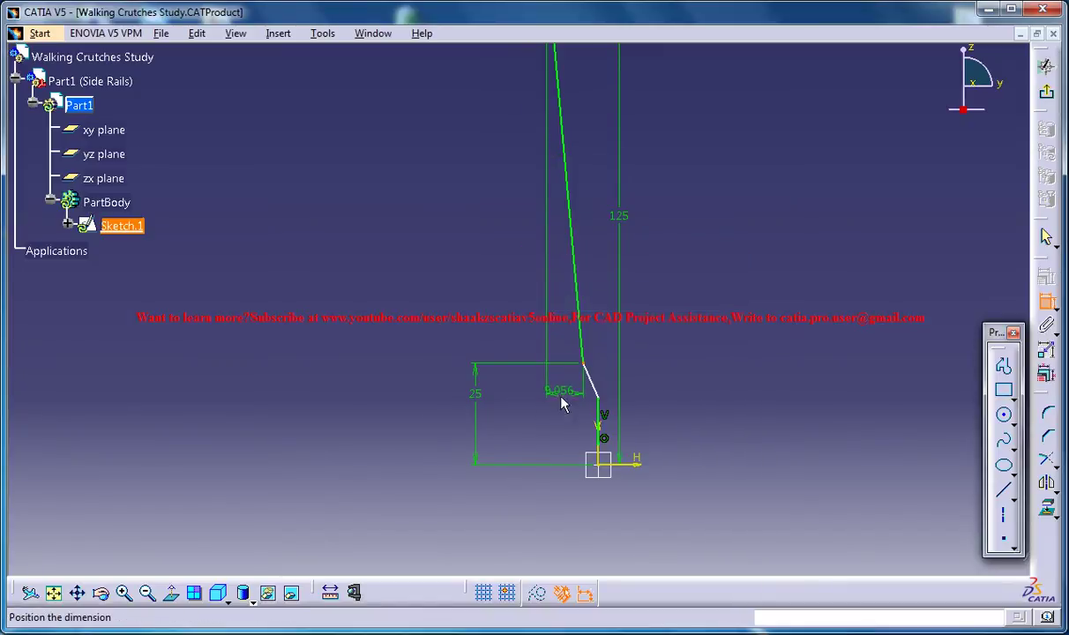
left_click(568, 398)
double_click(561, 393)
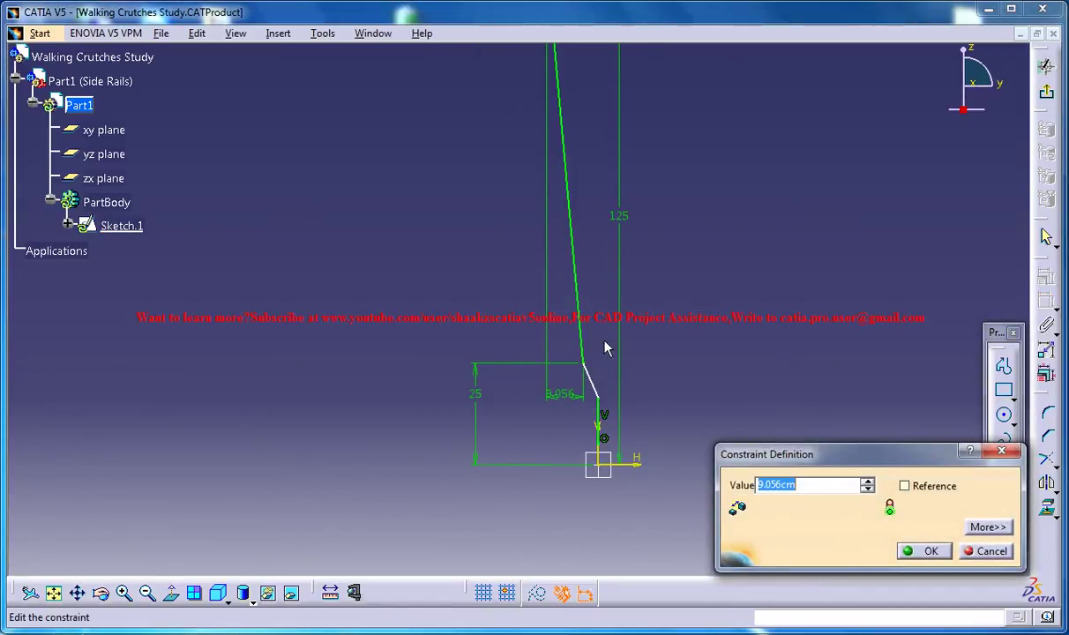
type("1.")
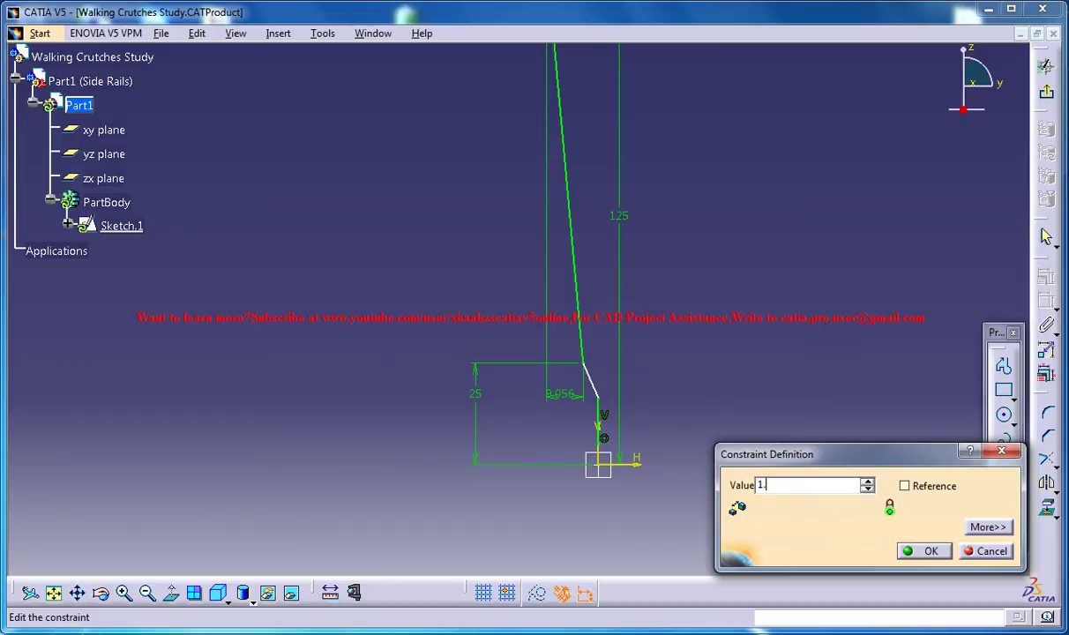
type("25")
key("Return")
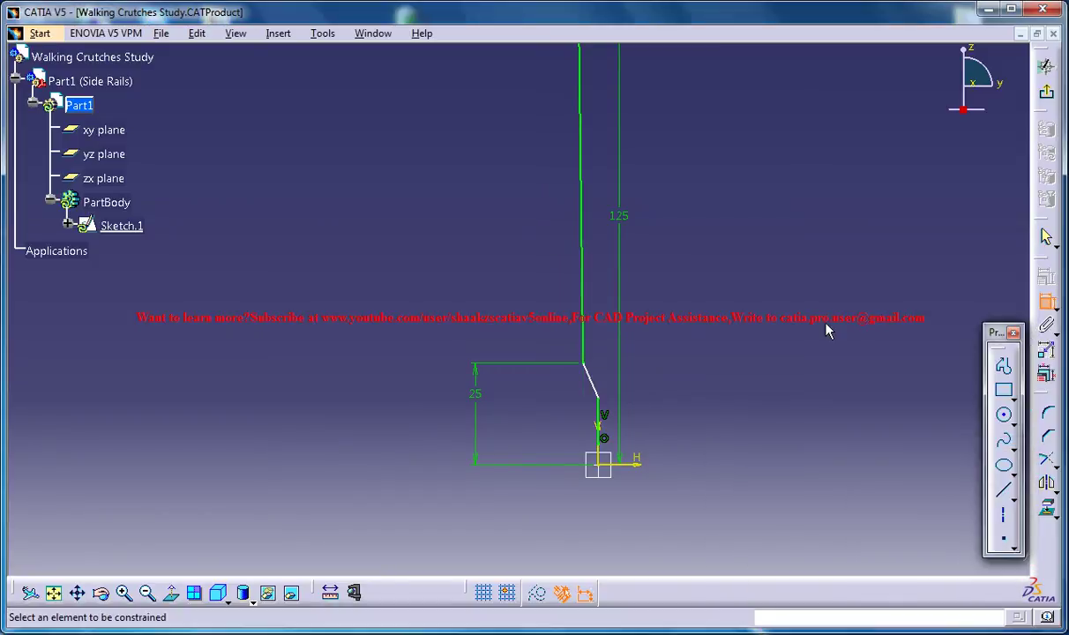
mouse_move(601, 257)
middle_mouse_down()
mouse_move(615, 326)
mouse_move(613, 251)
mouse_move(623, 301)
mouse_move(624, 287)
mouse_move(613, 330)
mouse_move(608, 262)
middle_mouse_up()
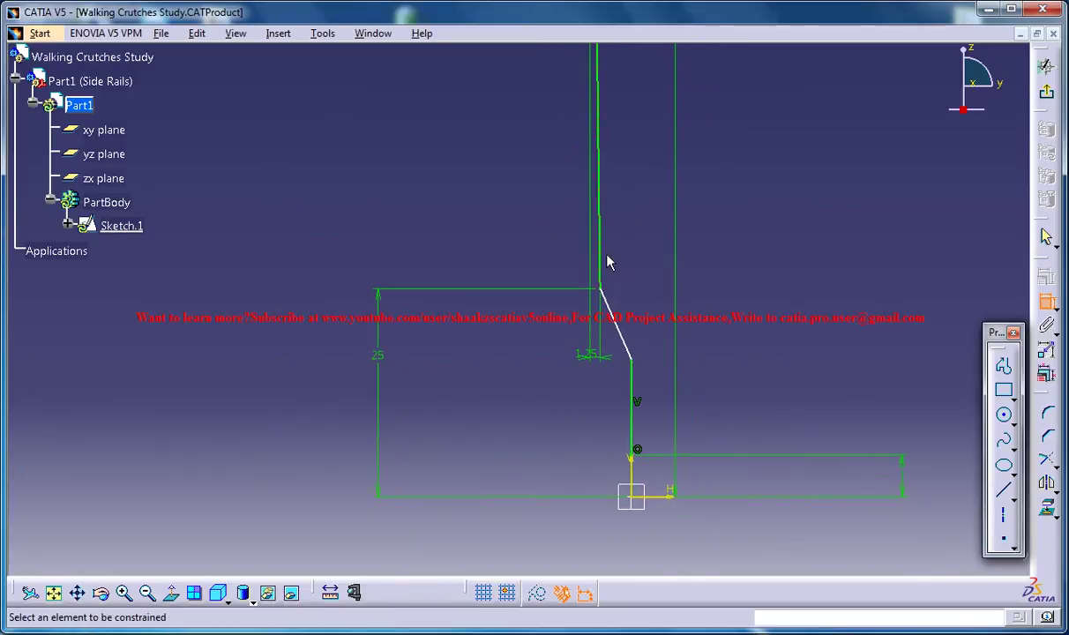
- Round the upper bend of the slanted section with a 4 cm corner
left_click(1046, 237)
left_click(611, 300)
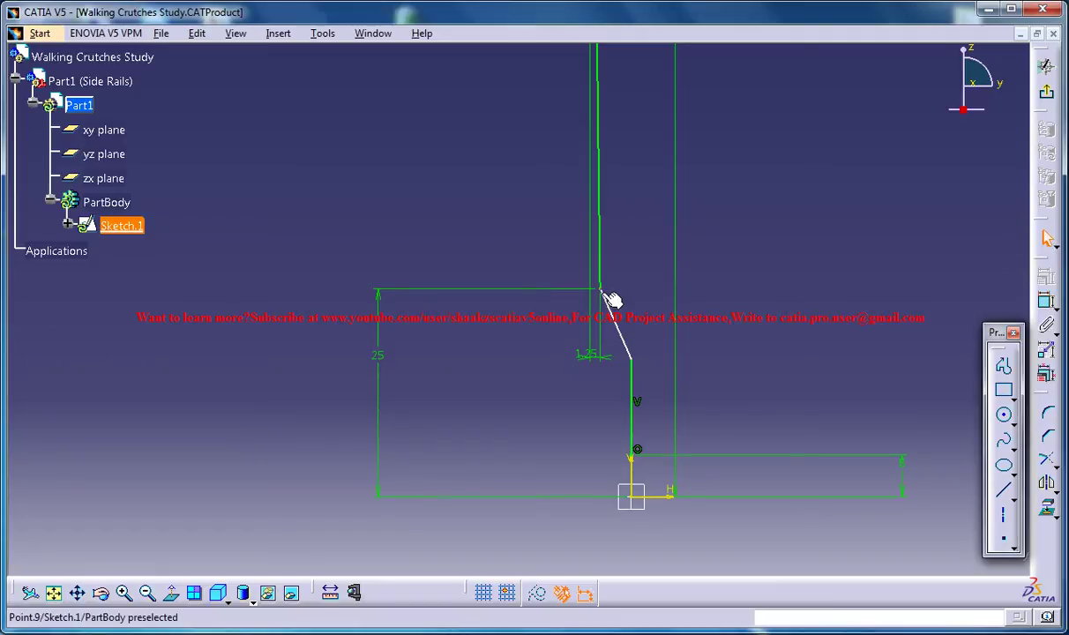
left_click(1047, 435)
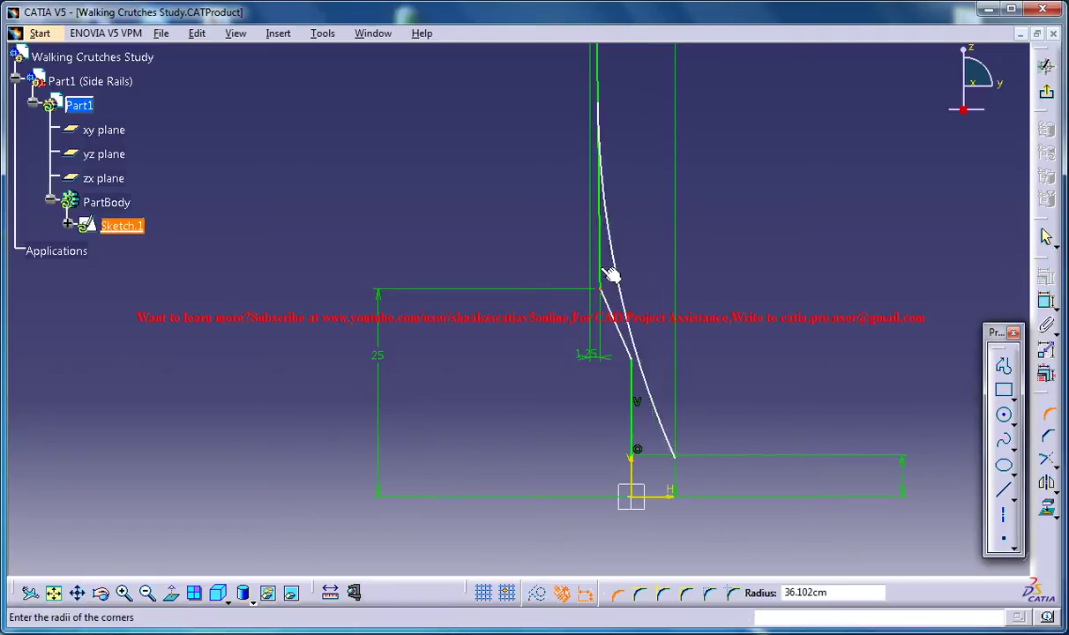
double_click(647, 289)
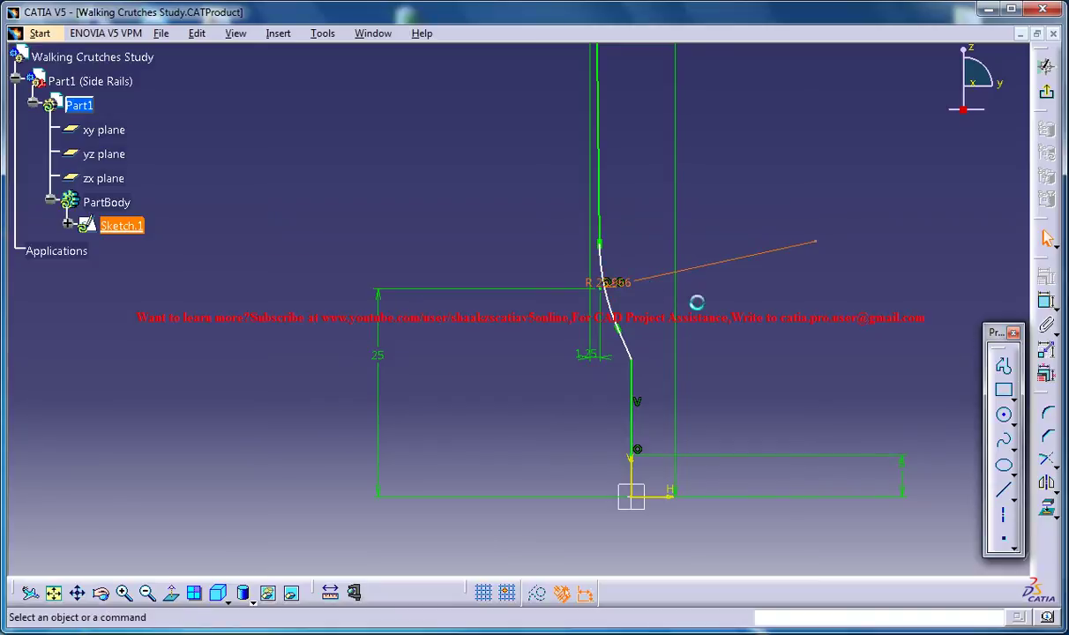
type("4cm")
key("Return")
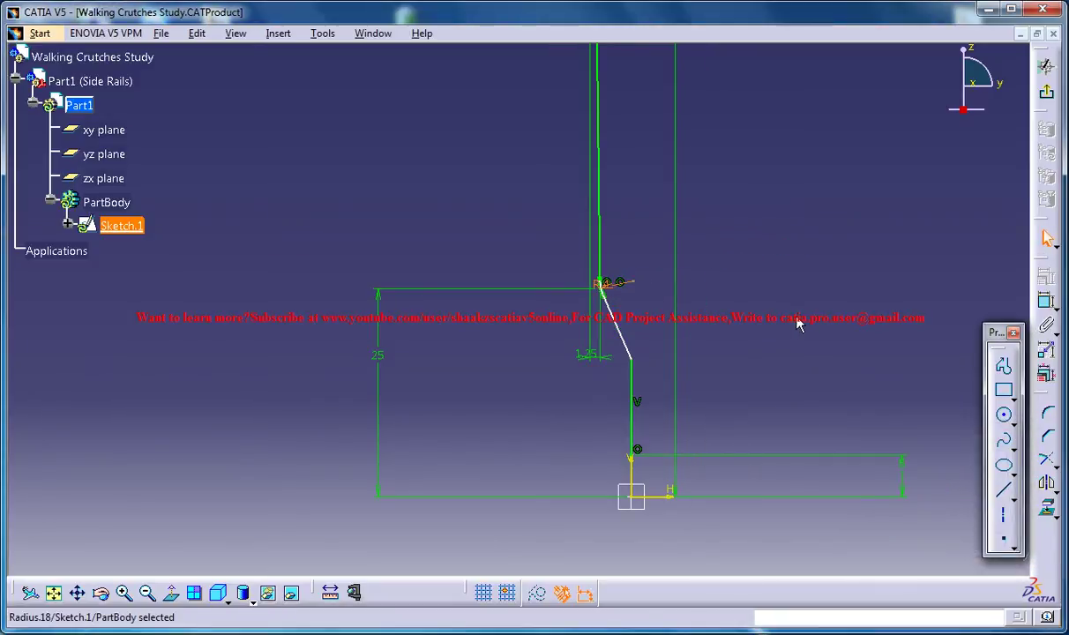
- Round the lower bend with a corner, changing its R26.731 radius to 4 cm
left_click(636, 364)
left_click(641, 364)
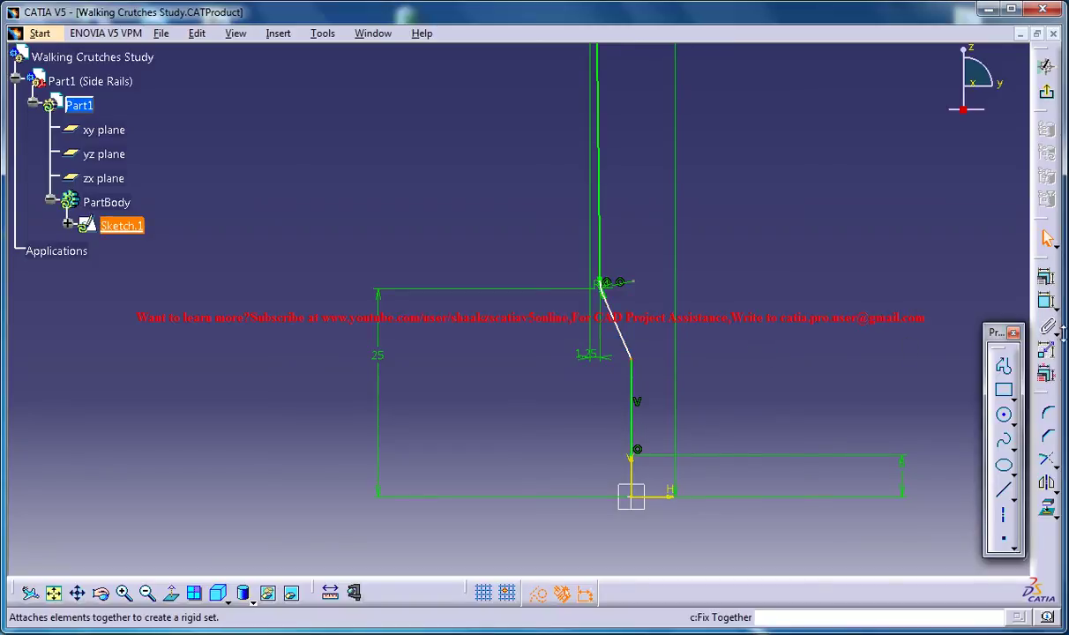
left_click(1049, 414)
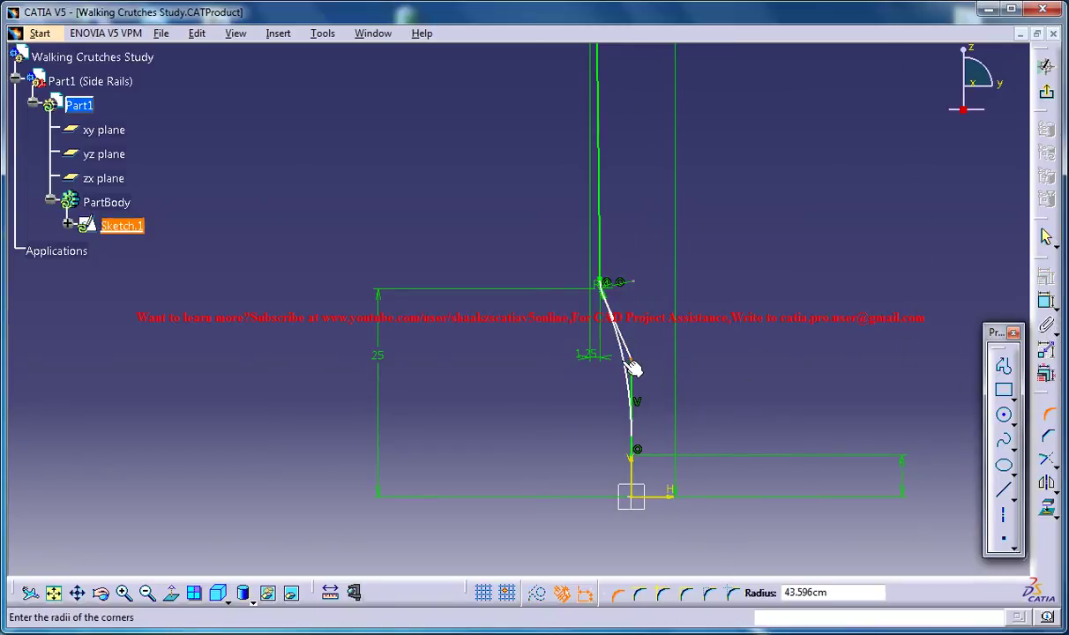
left_click(630, 378)
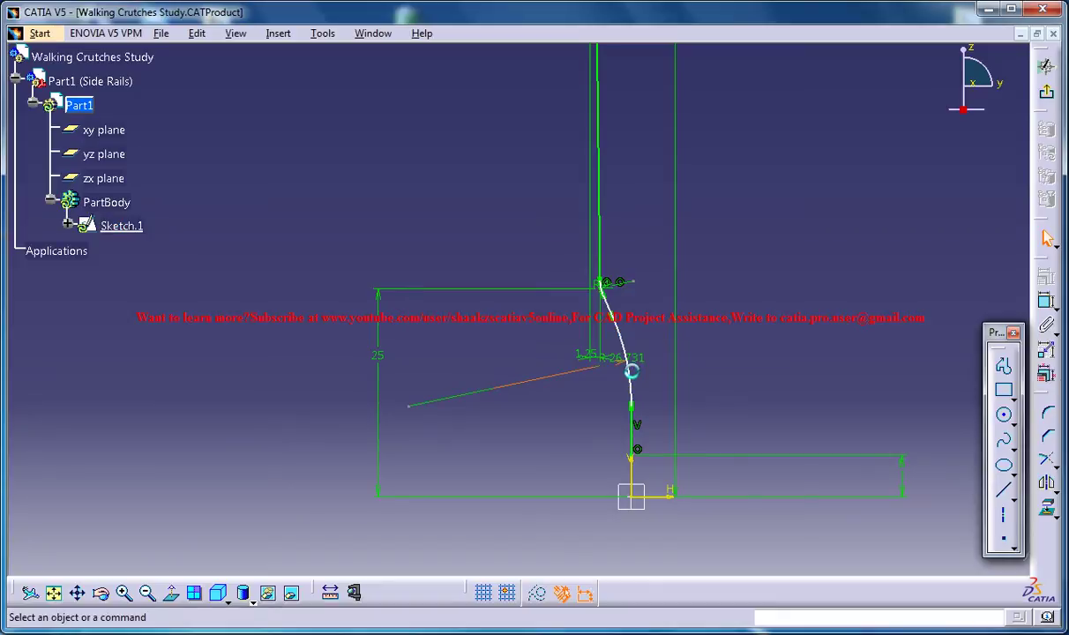
double_click(622, 357)
type("4")
key("Return")
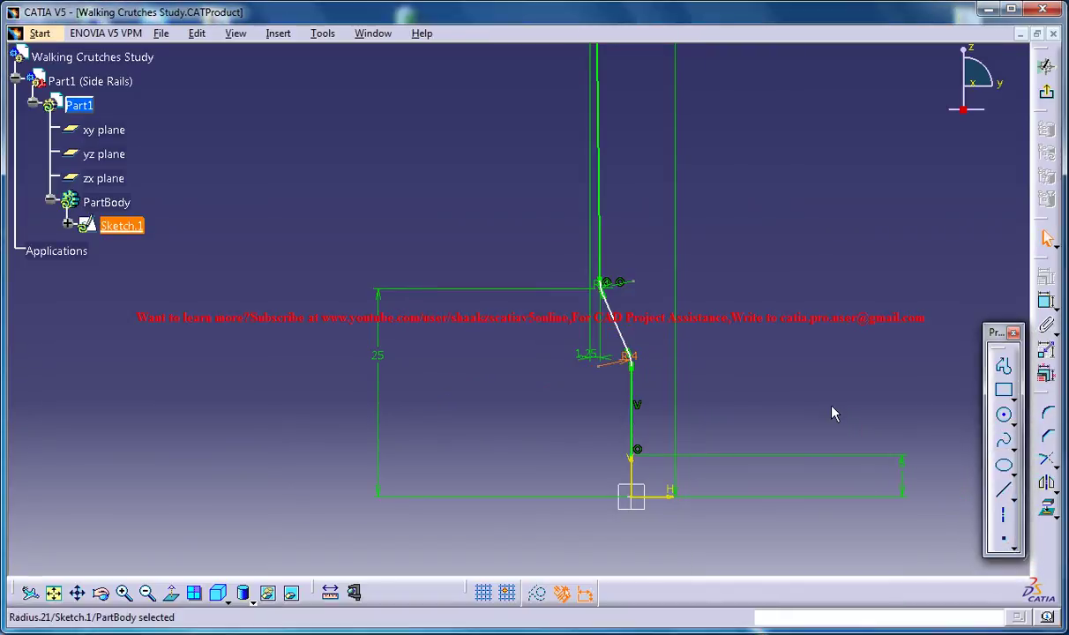
middle_click_drag(713, 363, 628, 309)
mouse_move(625, 252)
middle_mouse_down()
mouse_move(620, 370)
mouse_move(626, 331)
mouse_move(640, 346)
mouse_move(964, 369)
middle_mouse_up()
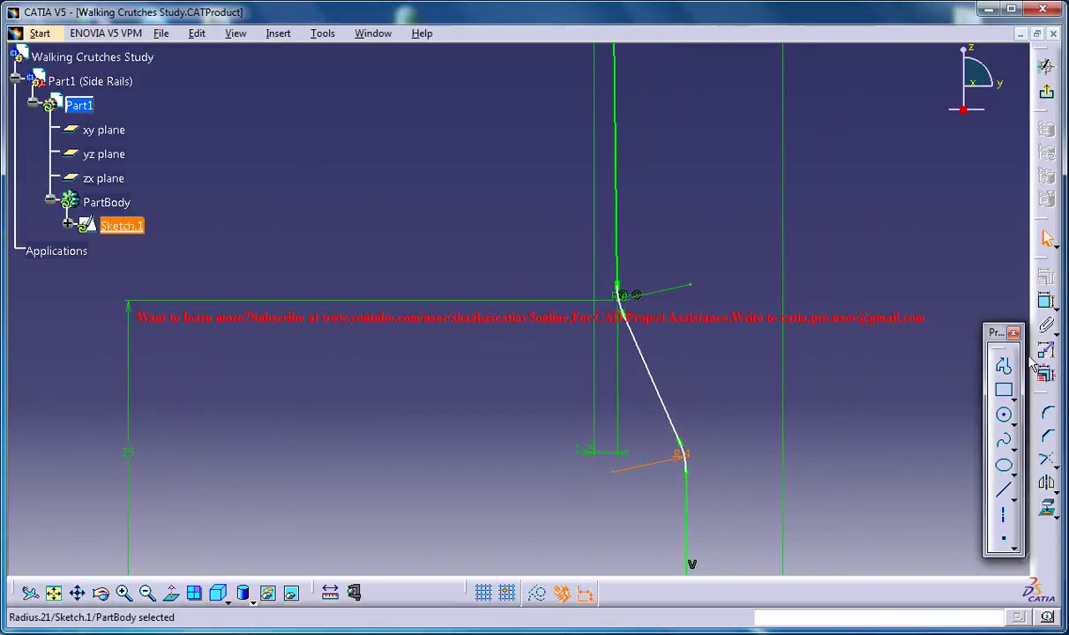
- Dimension the slanted jog vertically between its two bend points and set it to 4.4 cm
left_click(1046, 301)
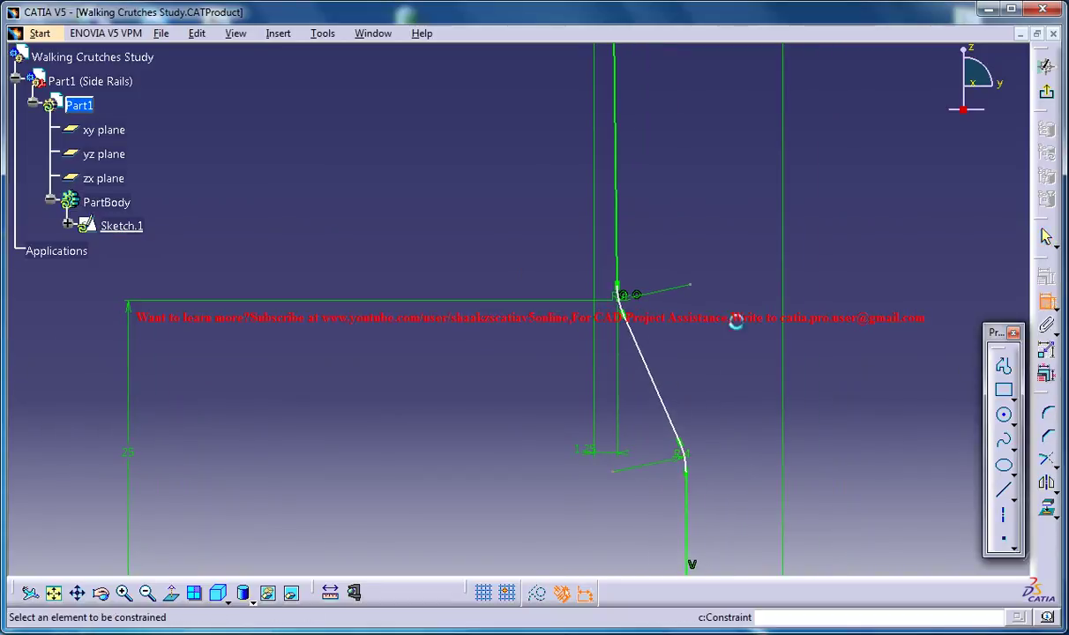
left_click(627, 319)
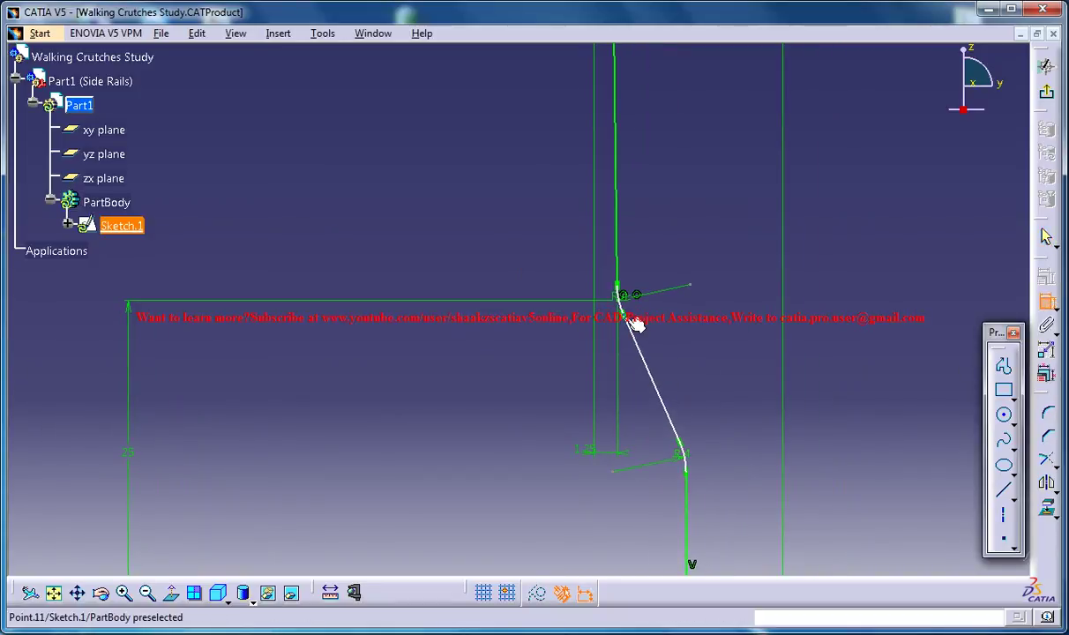
left_click(695, 445)
left_click(697, 379)
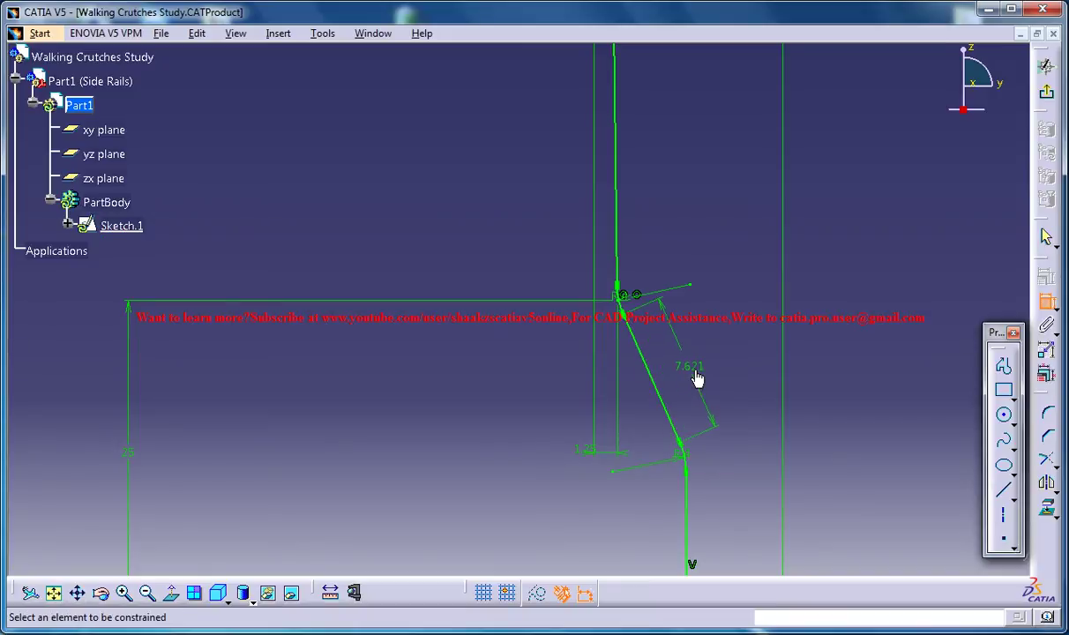
right_click(696, 365)
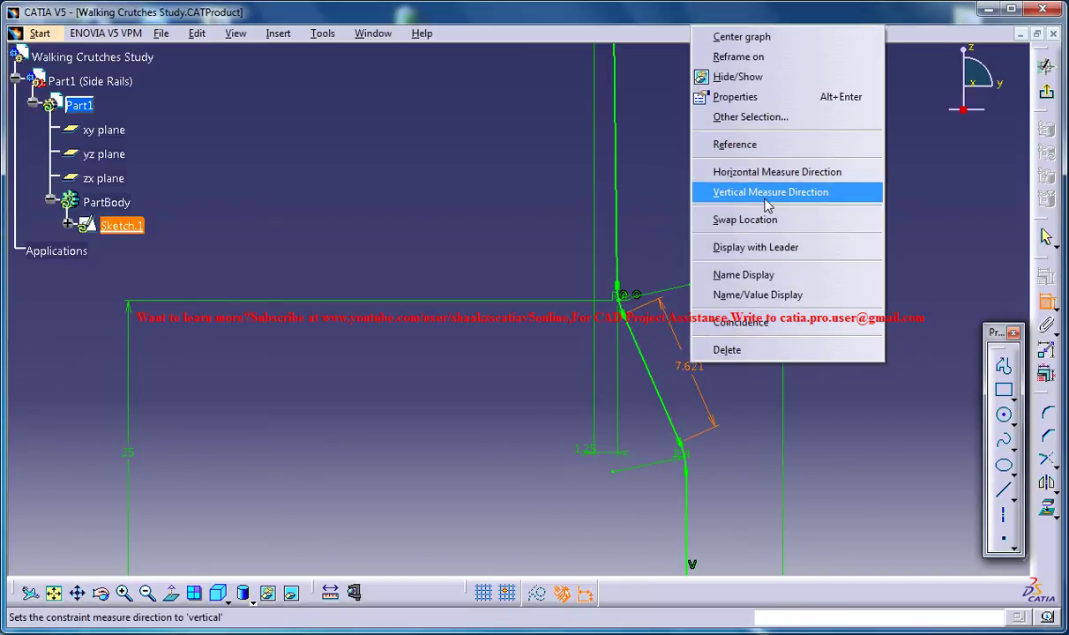
left_click(768, 192)
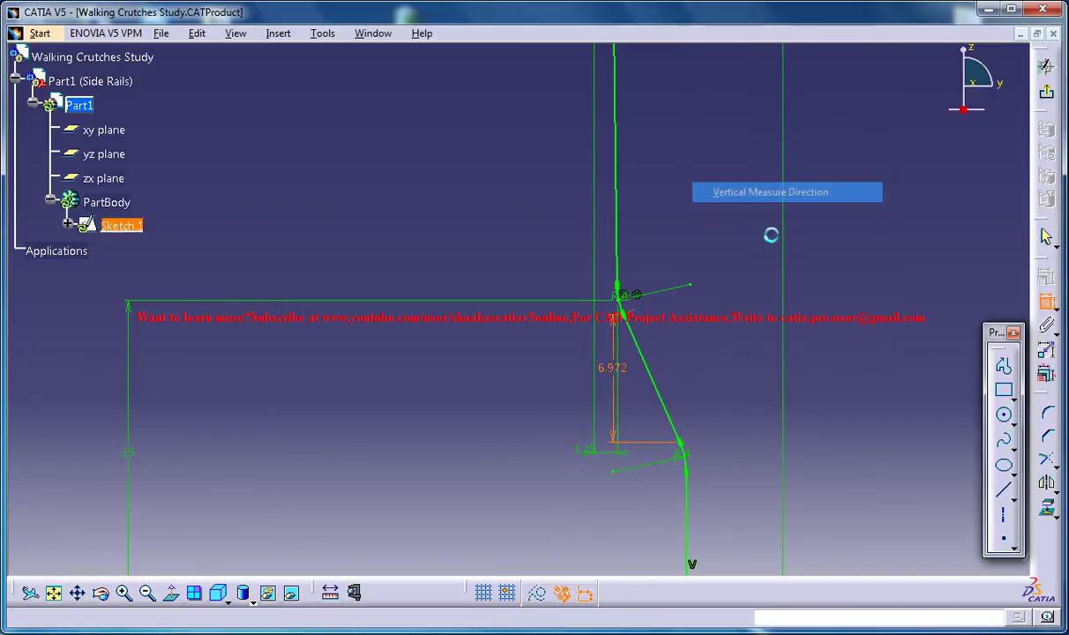
double_click(633, 380)
type("4")
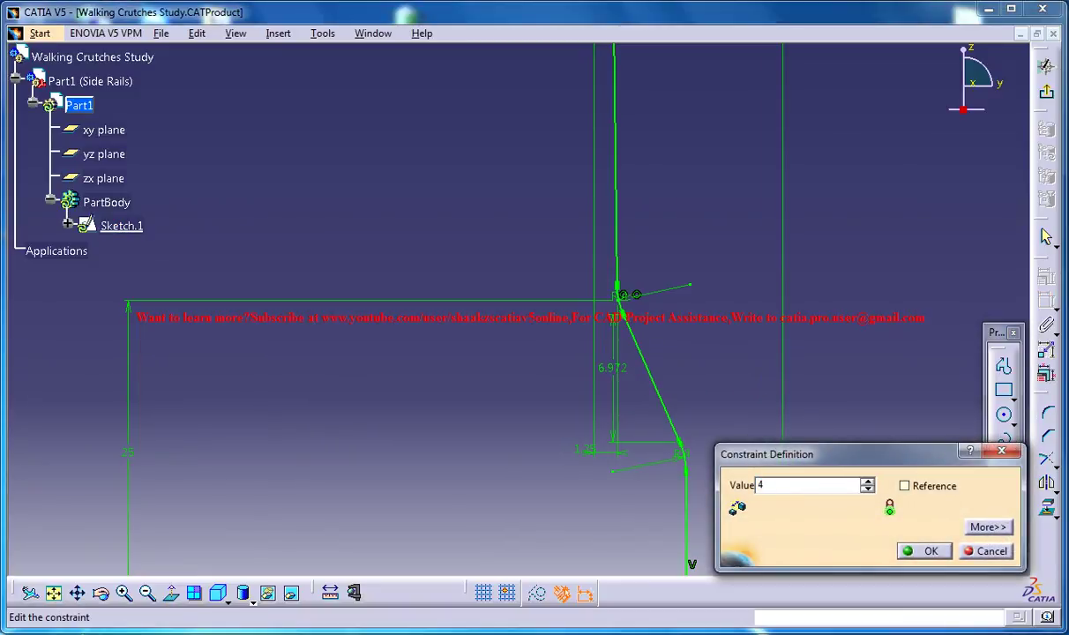
type(".4cm")
key("Return")
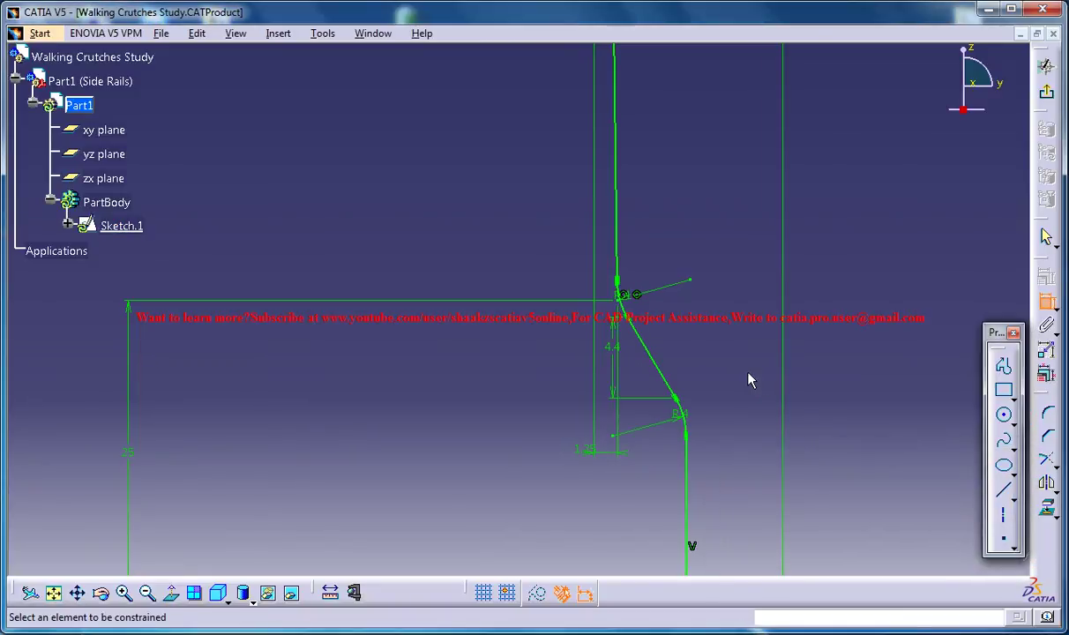
mouse_move(737, 277)
middle_mouse_down()
mouse_move(732, 344)
mouse_move(680, 230)
mouse_move(661, 282)
mouse_move(654, 267)
mouse_move(668, 311)
mouse_move(618, 344)
mouse_move(623, 538)
mouse_move(589, 403)
mouse_move(504, 270)
mouse_move(523, 299)
middle_mouse_up()
mouse_move(541, 359)
middle_mouse_down()
mouse_move(545, 281)
mouse_move(506, 296)
mouse_move(546, 358)
mouse_move(541, 268)
mouse_move(546, 303)
mouse_move(523, 311)
mouse_move(520, 323)
middle_mouse_up()
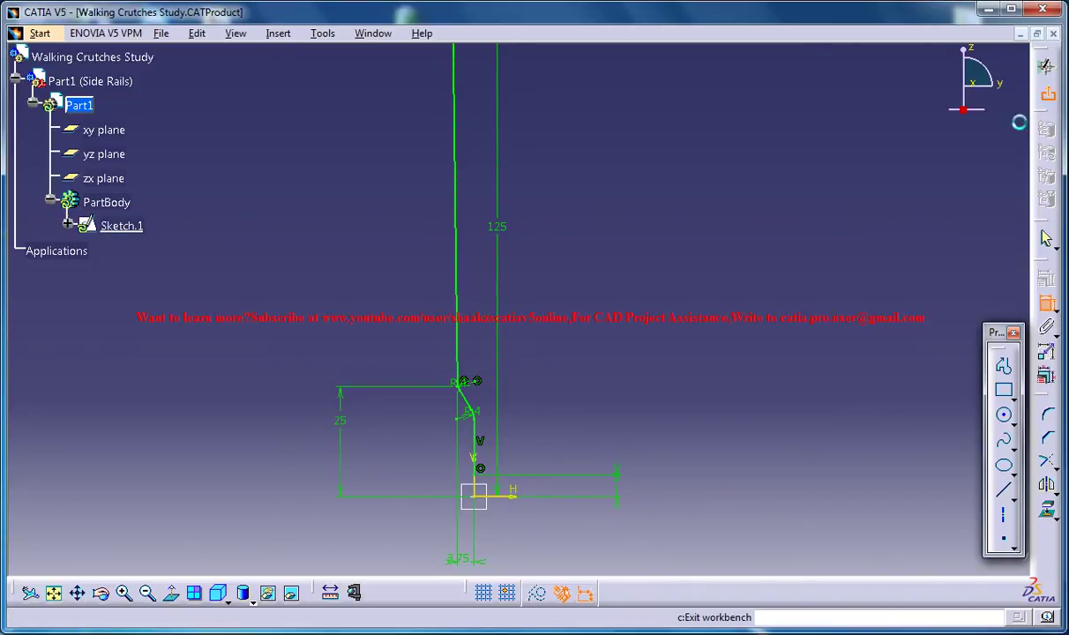
- Exit the Sketcher to Part Design and rotate the view around Sketch.1's rail profile
left_click(1046, 67)
middle_click_drag(566, 238, 592, 319)
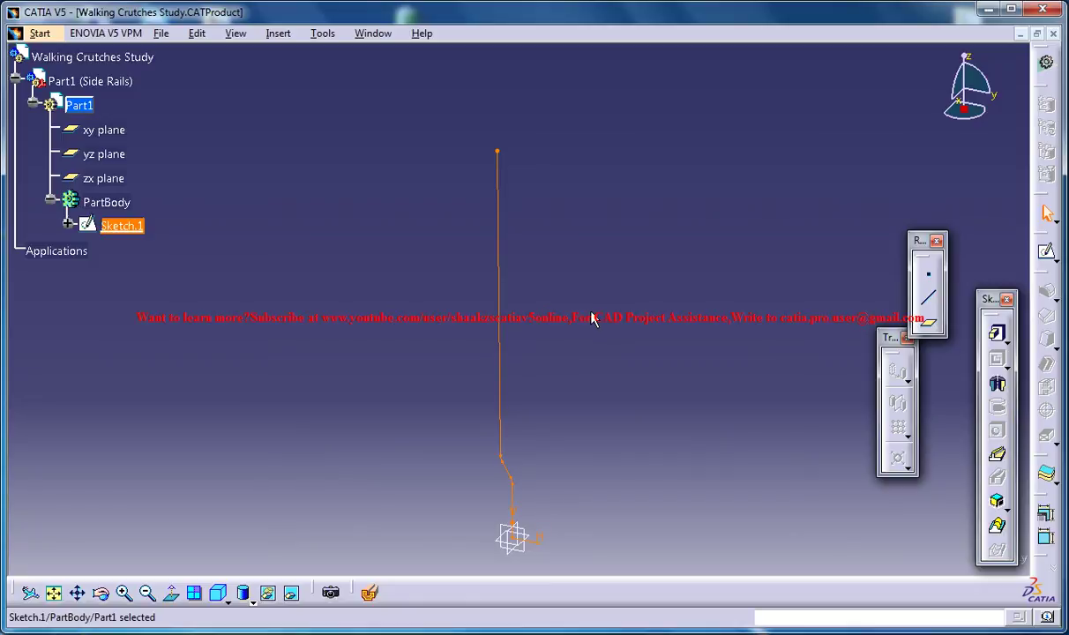